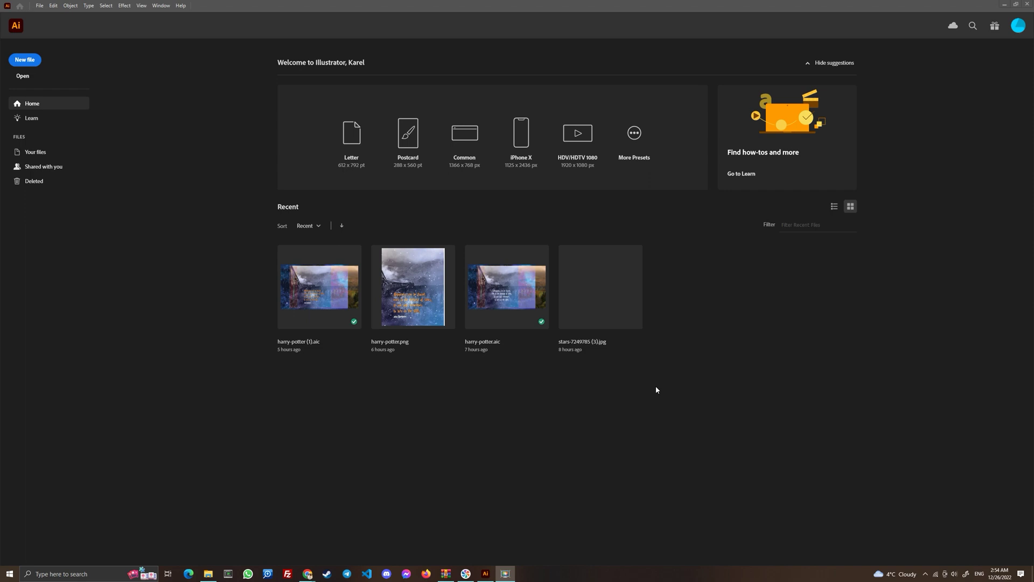
Step: Look through Illustrator's File > Scripts submenu for available scripts, then close it
left_click(38, 6)
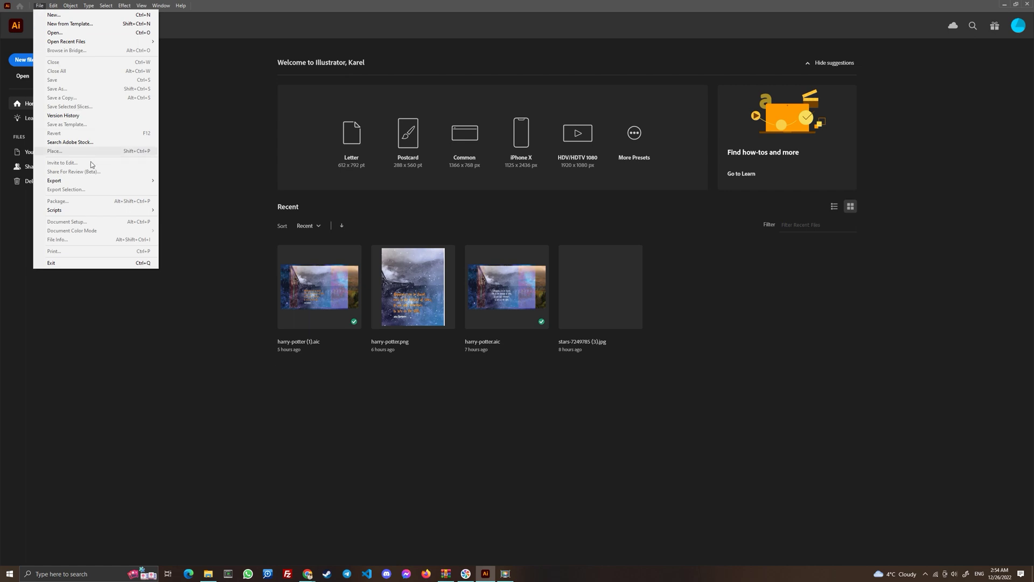
mouse_move(98, 209)
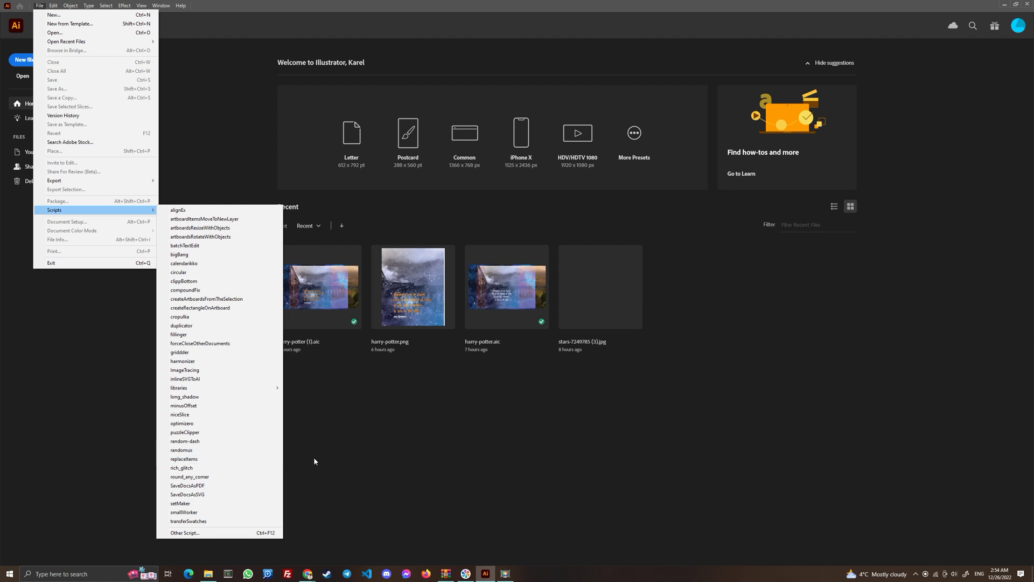
left_click(463, 428)
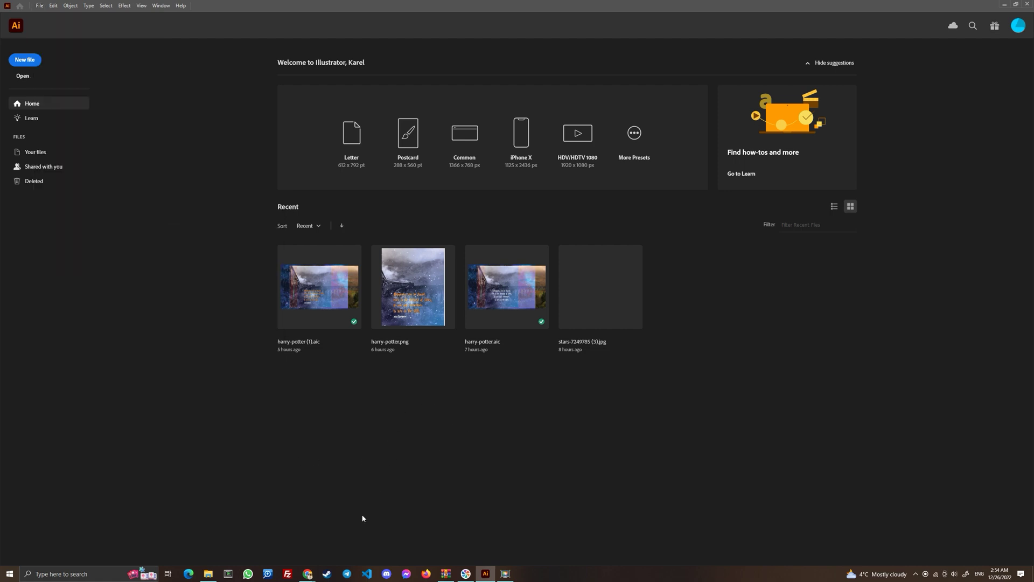
Step: Bring up the illustrator-scripts GitHub repository and check its Code download options
mouse_move(311, 578)
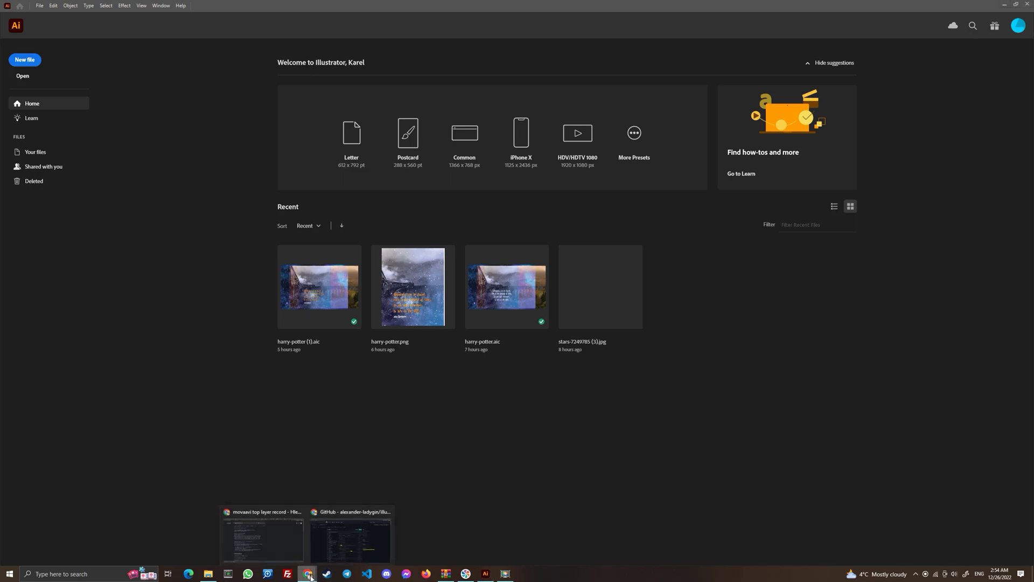
left_click(350, 537)
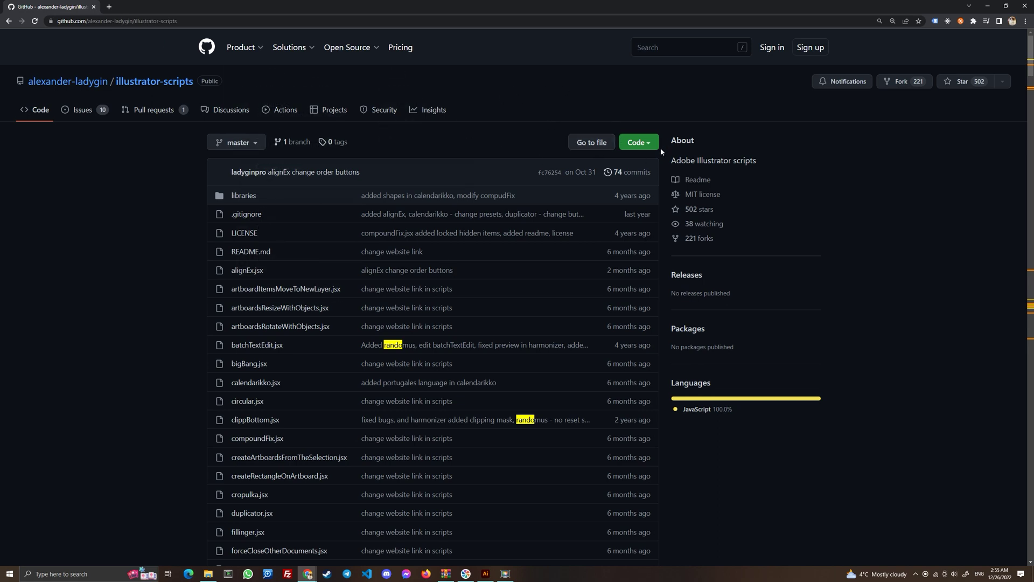
left_click(647, 142)
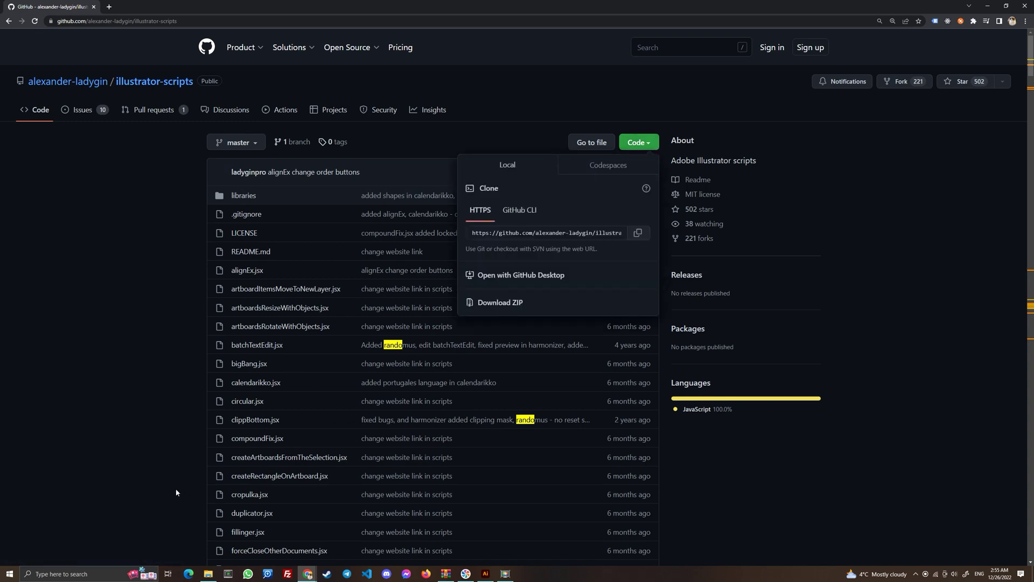
left_click(117, 396)
Step: Scroll the repository file list, then open the downloaded illustrator-scripts-master archive
scroll(232, 405, "down", 5)
scroll(298, 445, "down", 3)
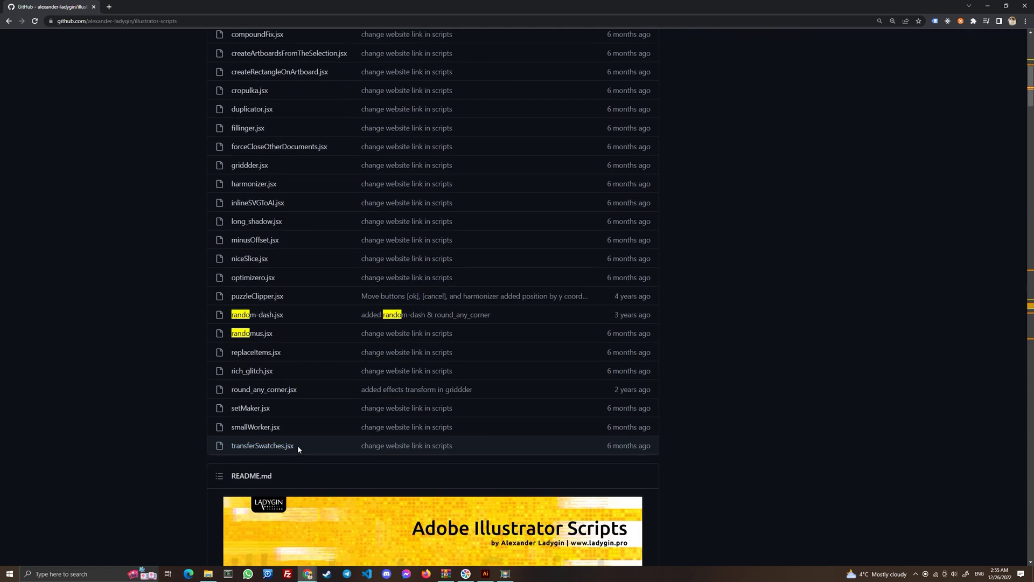
scroll(298, 449, "up", 8)
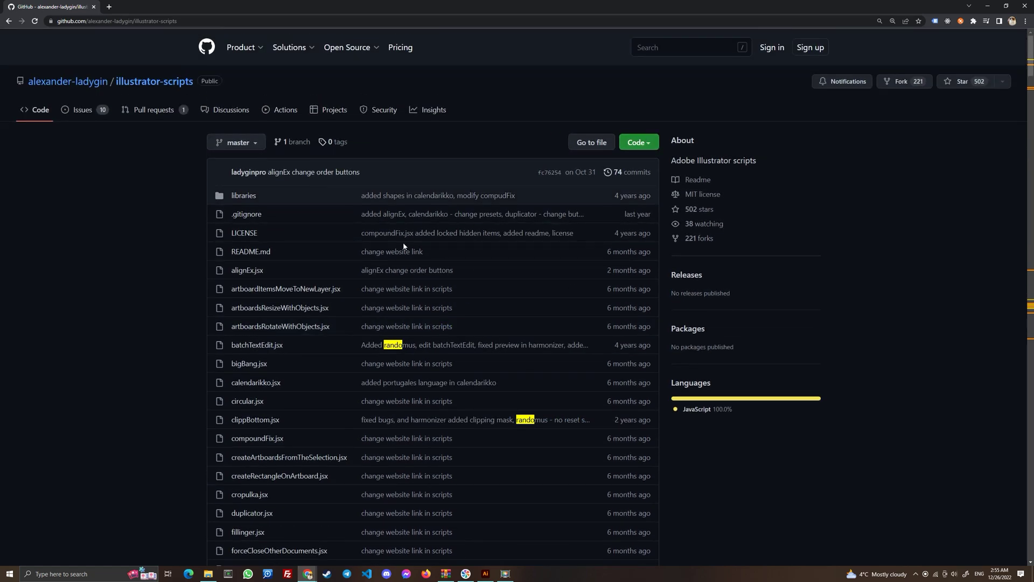
left_click(446, 574)
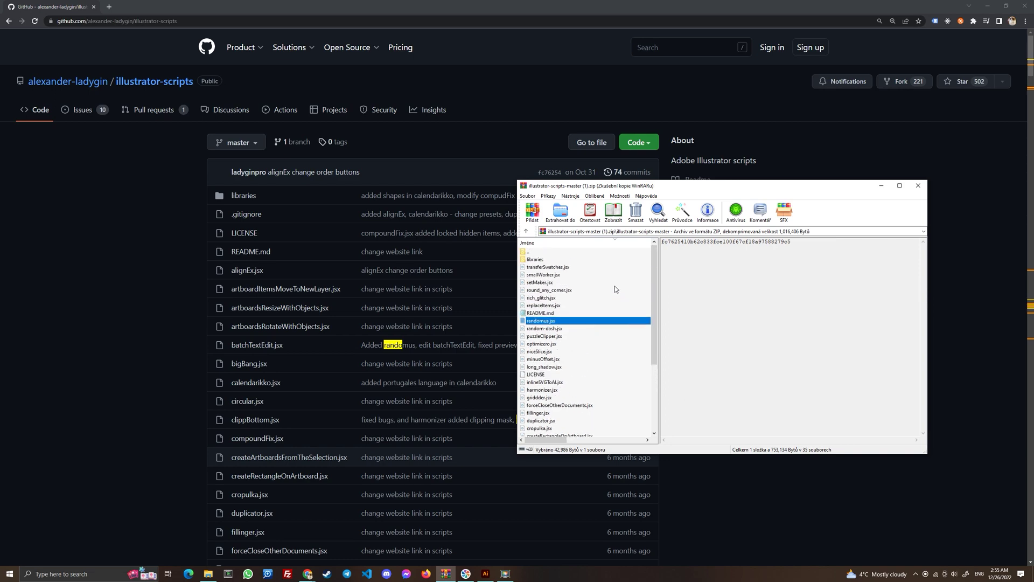
Step: Switch to File Explorer showing Illustrator 2023's Presets\en_US\Scripts folder with randomus.jsx
left_click(213, 570)
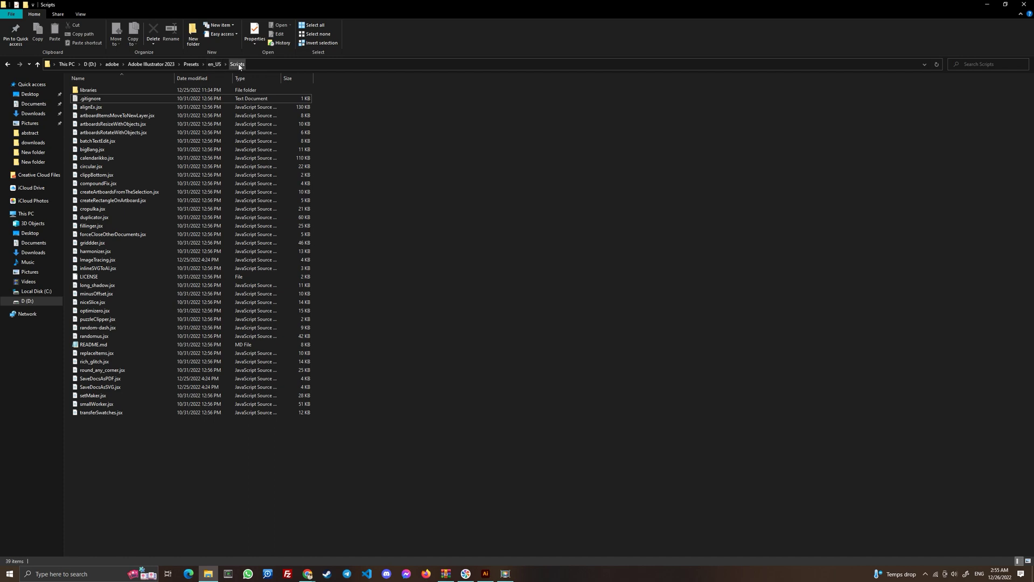
left_click(446, 573)
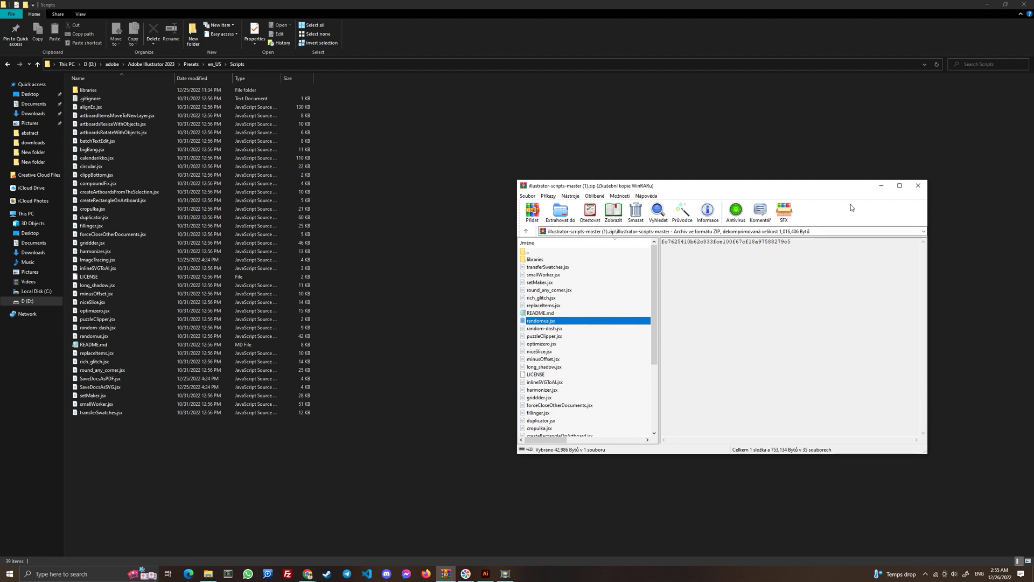
left_click(881, 185)
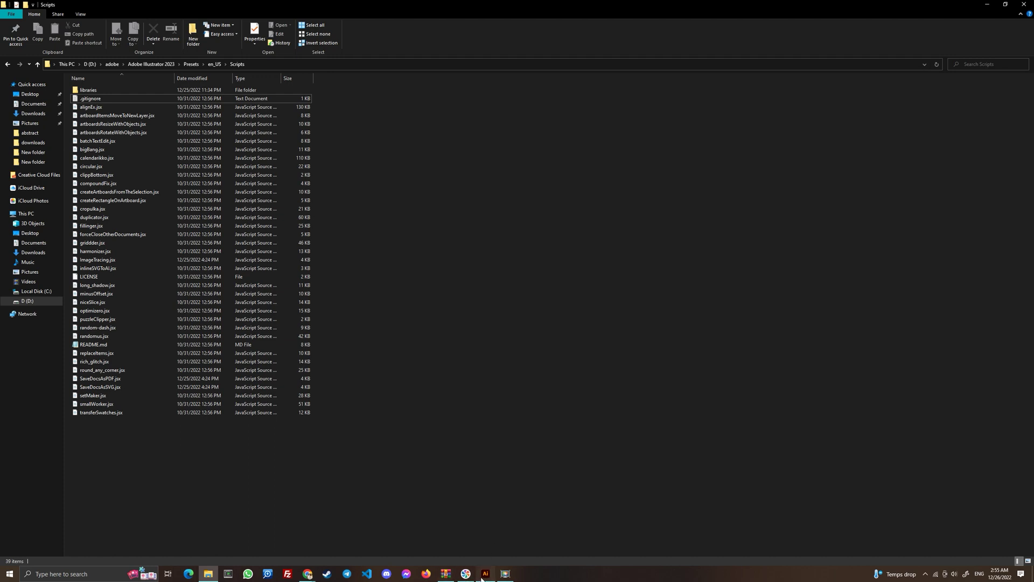
left_click(486, 573)
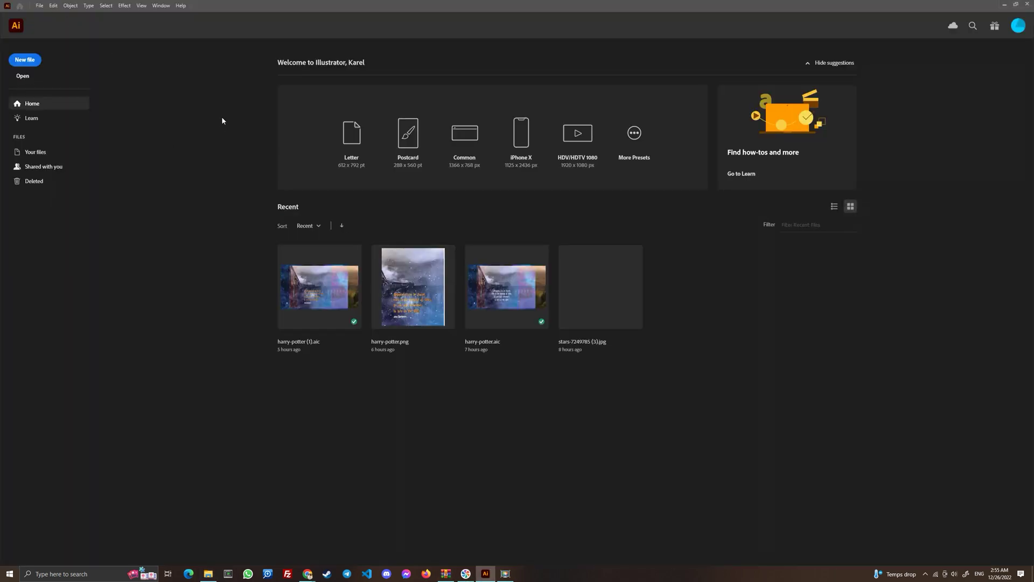
Step: Check the File > Scripts submenu, then return to the Scripts folder in Explorer
left_click(39, 6)
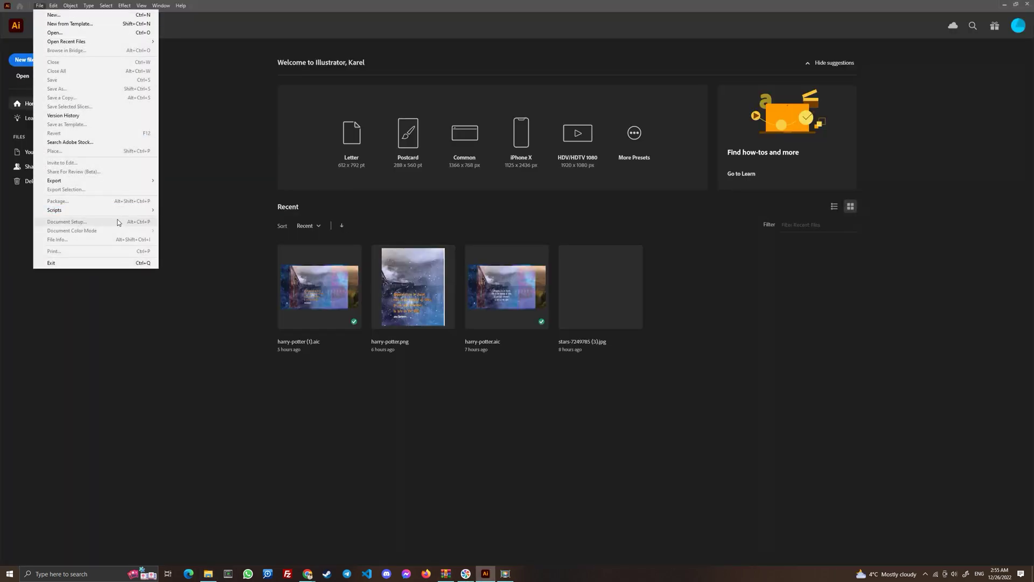
mouse_move(115, 213)
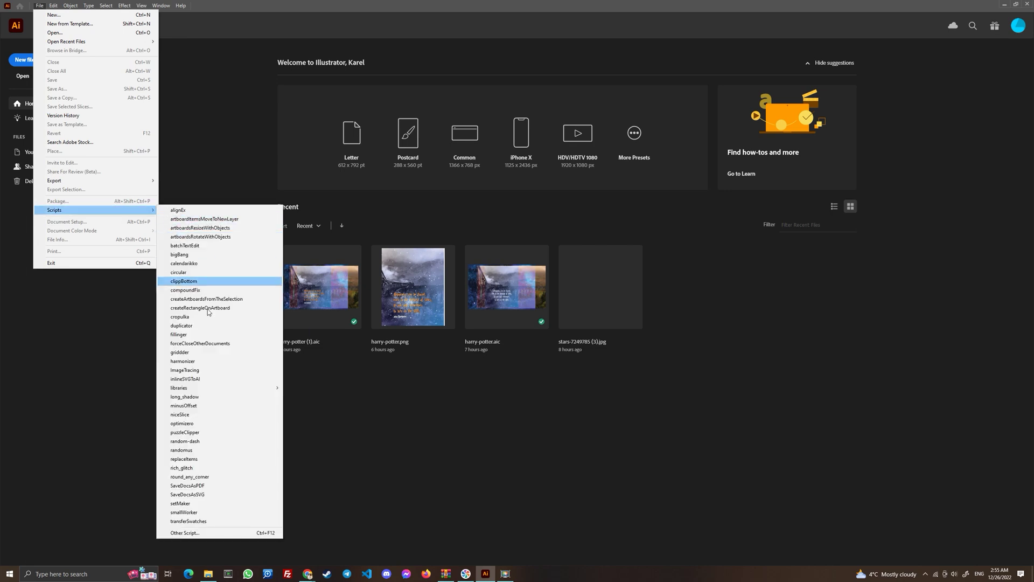
left_click(192, 451)
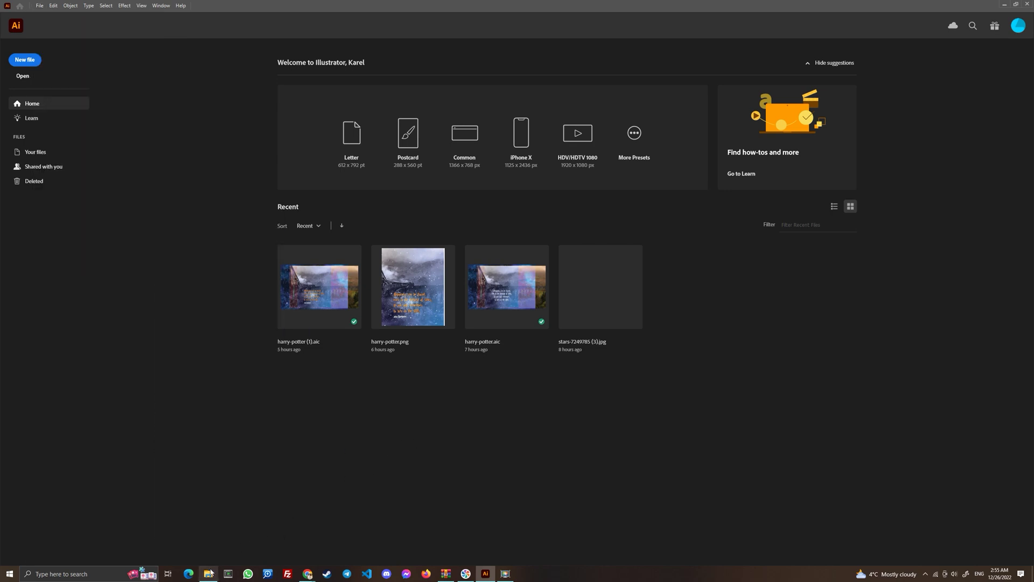
left_click(208, 573)
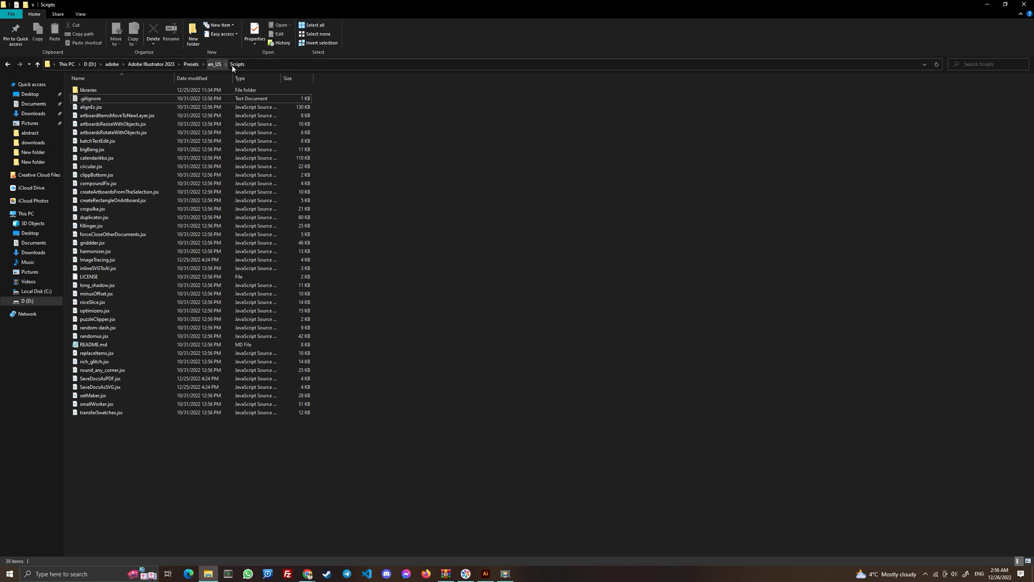
Step: Minimize Explorer, recheck the File > Scripts submenu, and close the menus
left_click(988, 5)
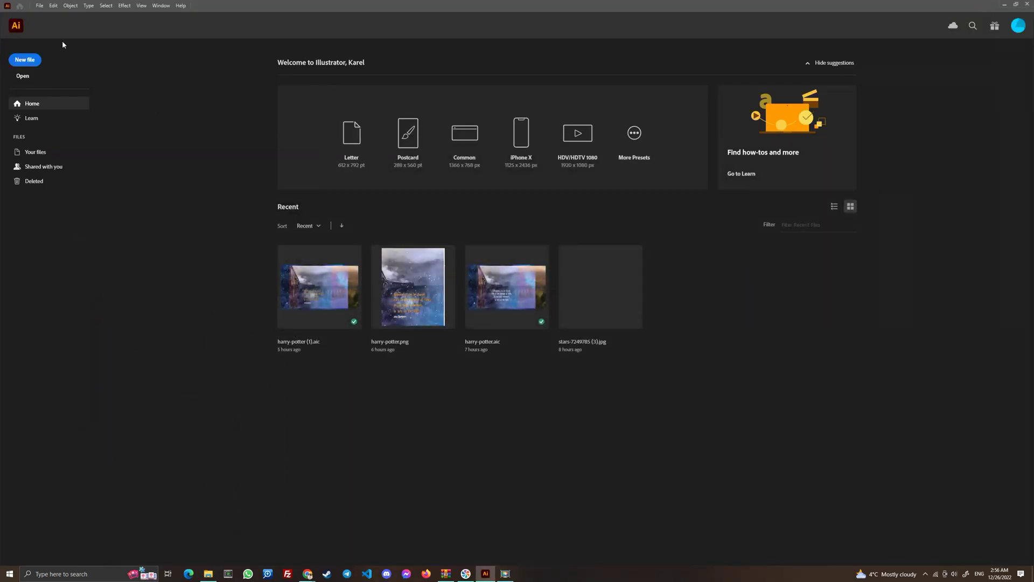
left_click(40, 7)
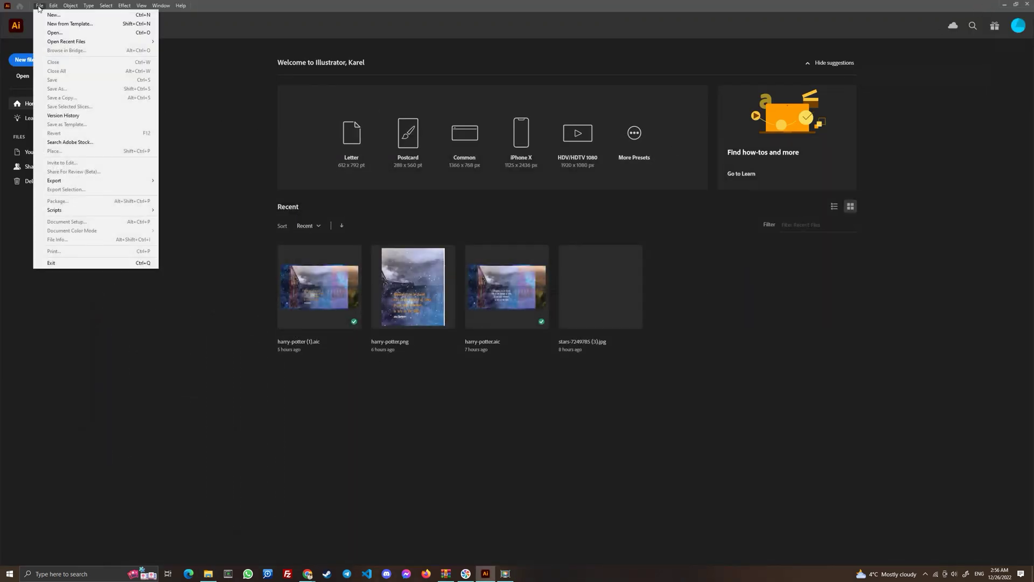
mouse_move(108, 210)
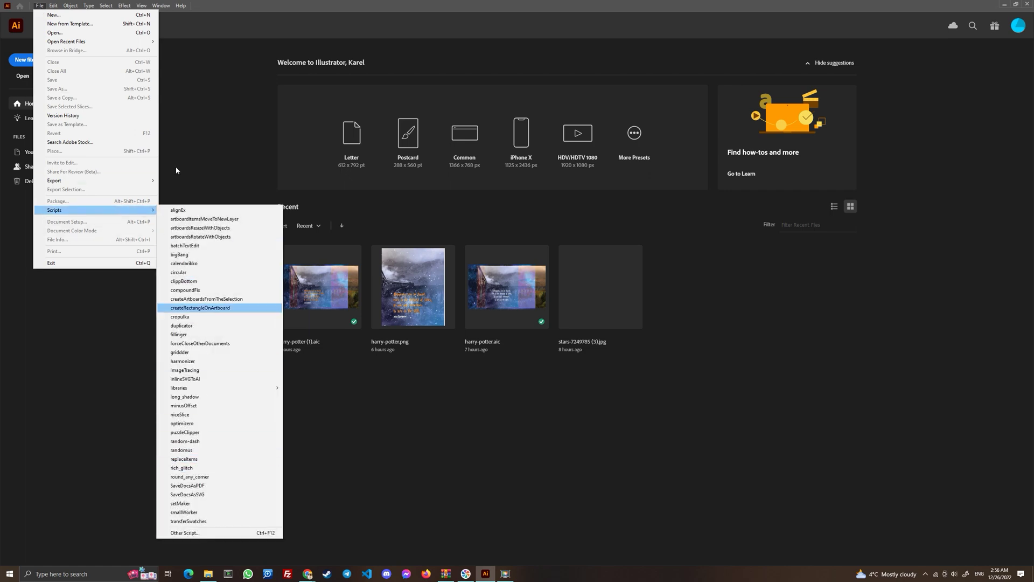
left_click(88, 5)
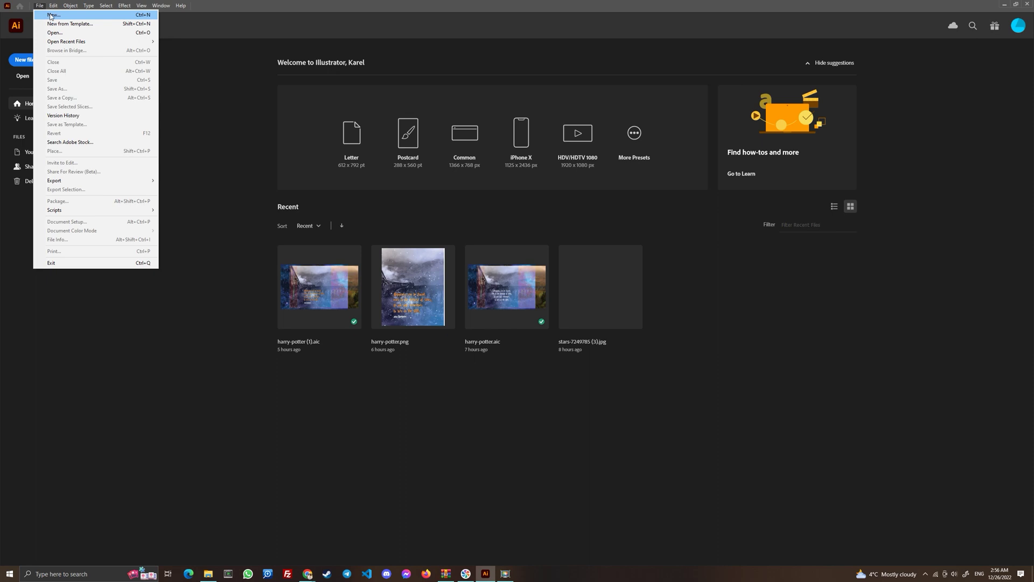
left_click(400, 290)
Step: Create Untitled-8 as a 1920 × 1080 px RGB document with one artboard
key("ctrl+n")
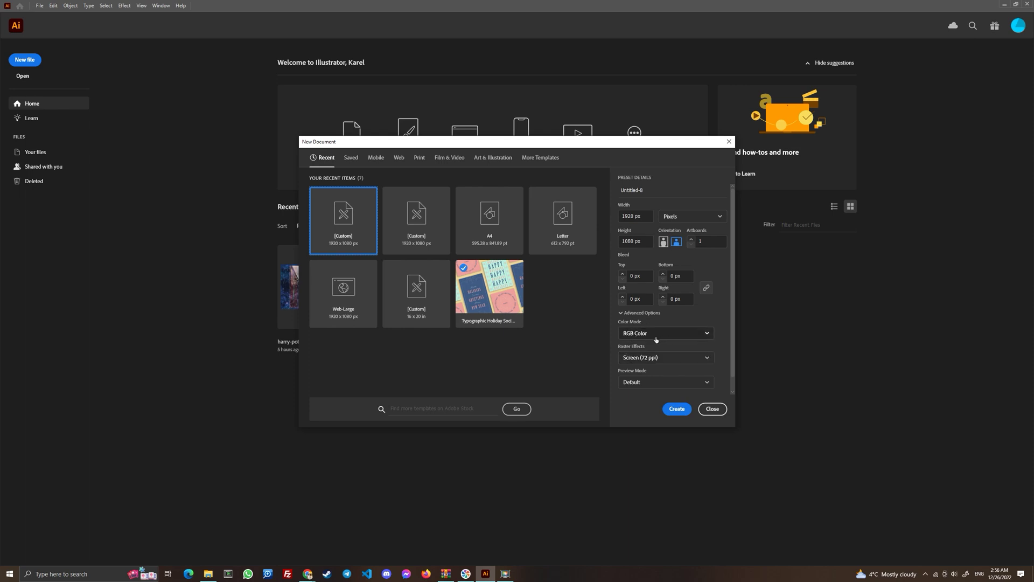
left_click(677, 409)
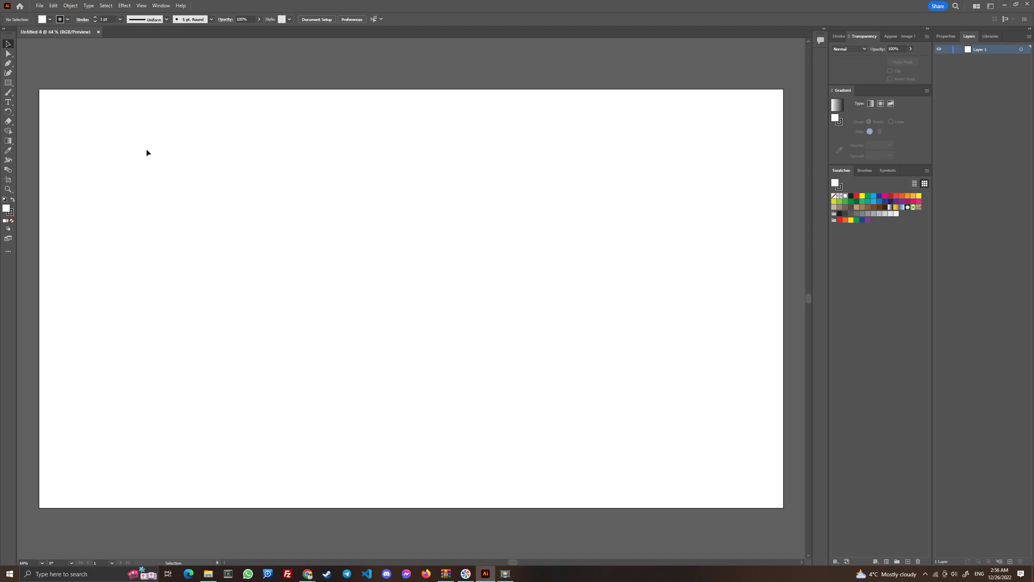
Step: Draw a rectangle covering the whole 1920 × 1080 artboard and fill it medium grey
left_click(8, 82)
left_click_drag(39, 88, 783, 507)
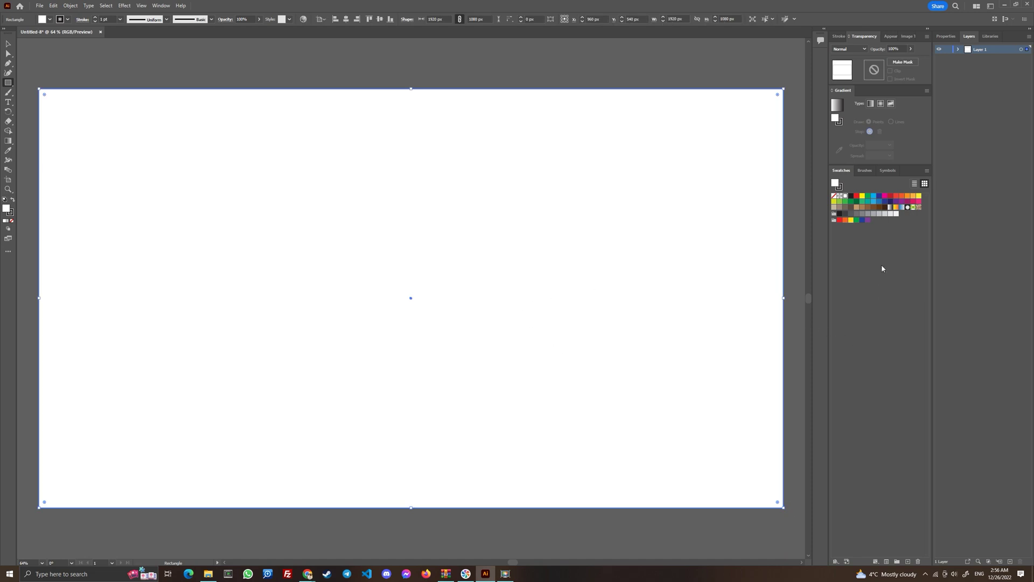
left_click(879, 214)
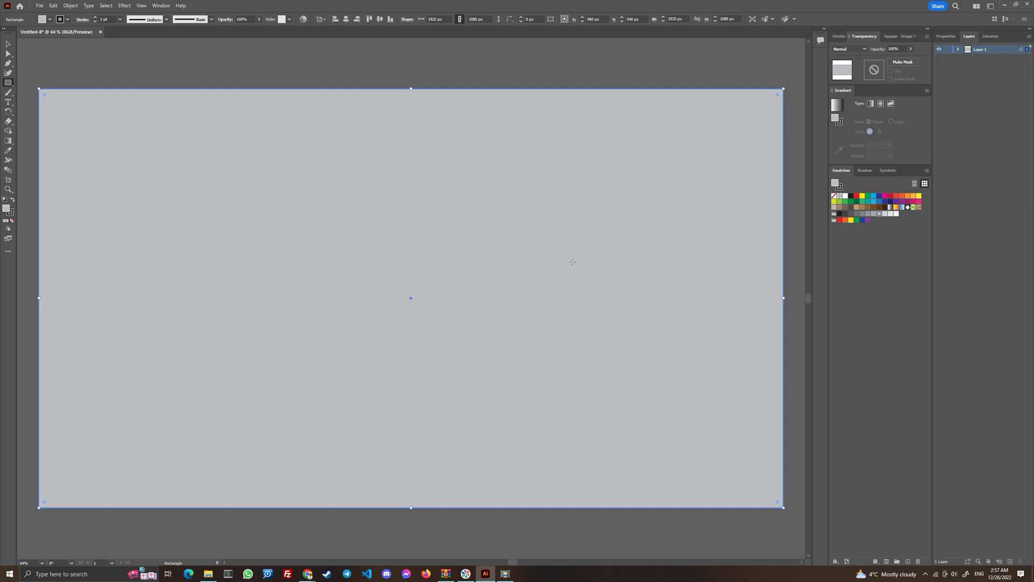
left_click(875, 214)
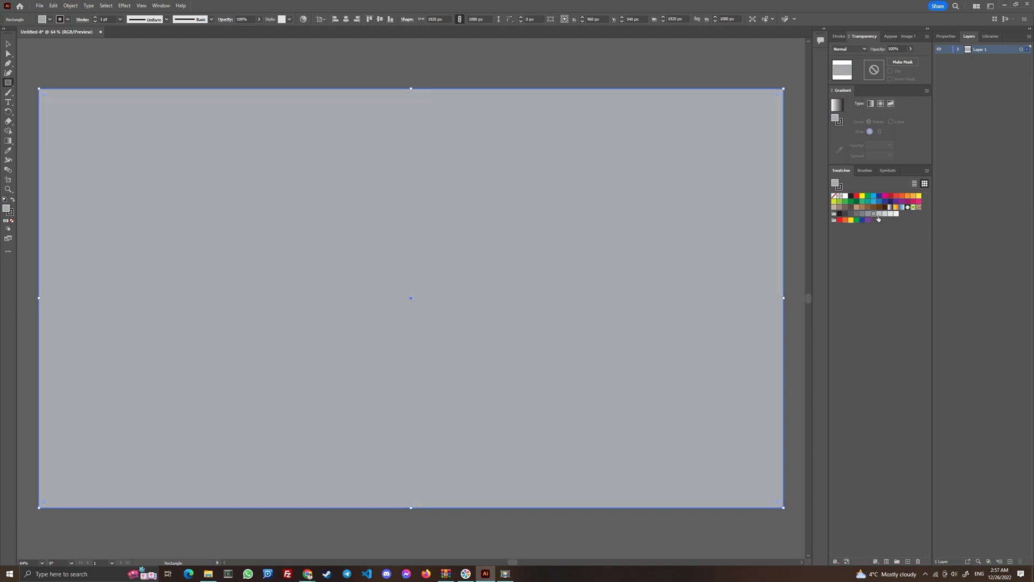
Step: Apply Color Halftone to the rectangle with 20-pixel max radius and 200° channel angles
left_click(121, 7)
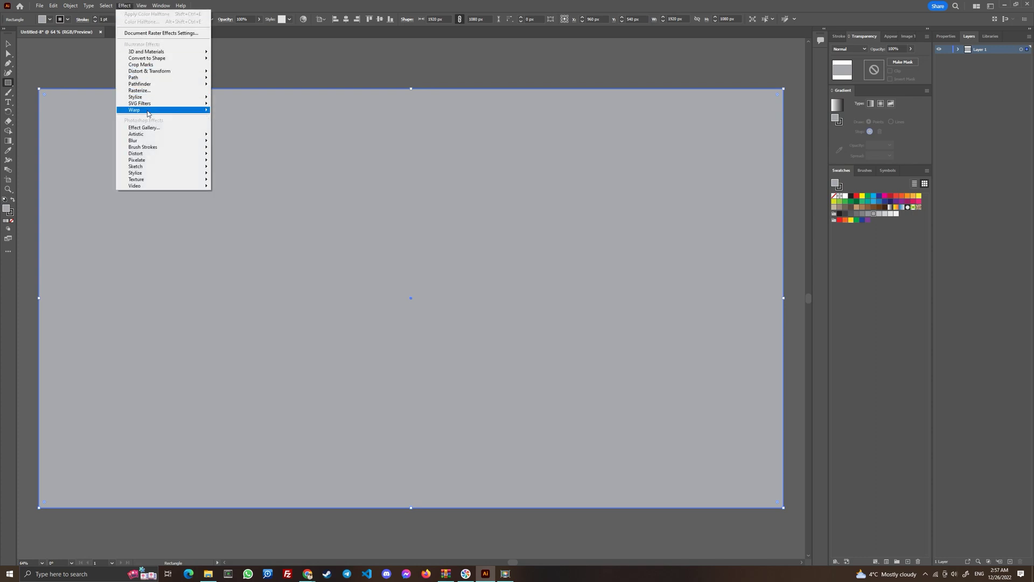
mouse_move(156, 161)
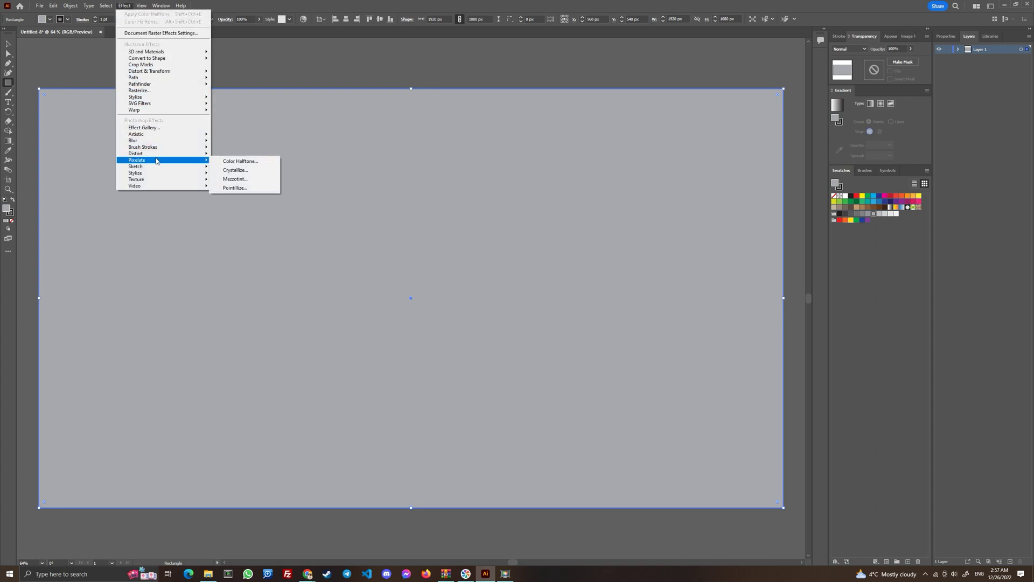
left_click(241, 161)
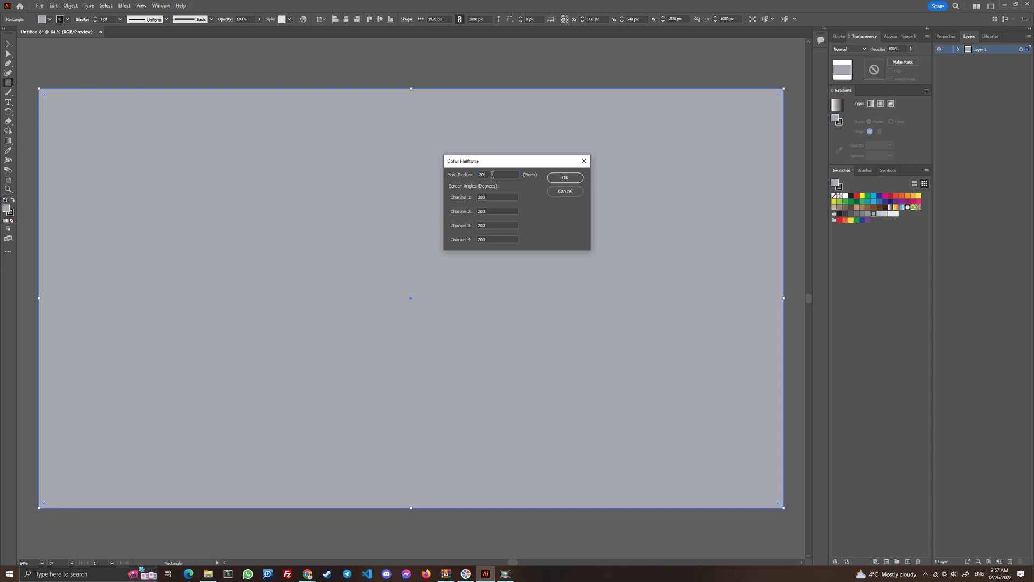
left_click(496, 212)
left_click(497, 239)
left_click(561, 177)
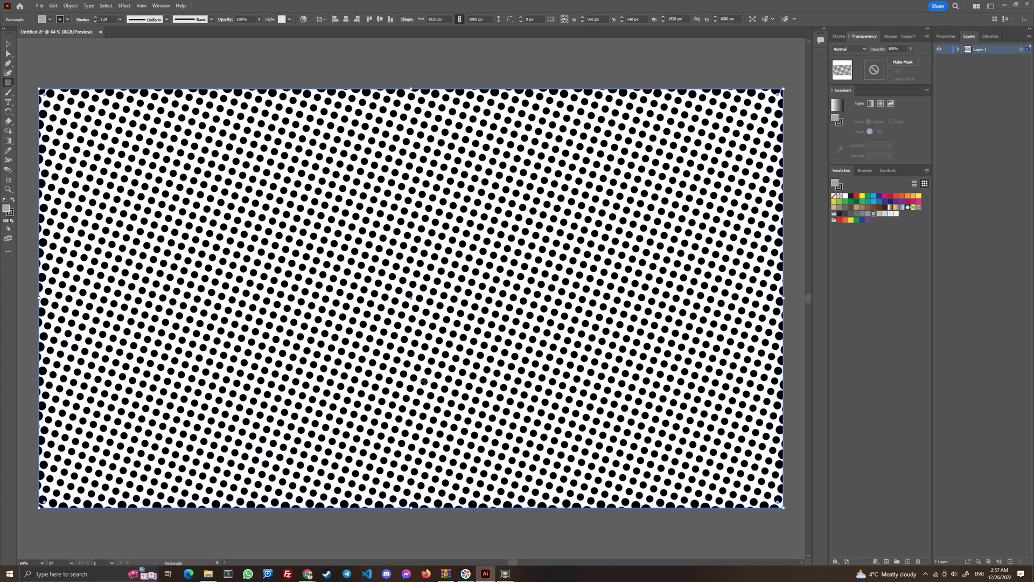
Step: Set the halftone rectangle's stroke to None in the Properties panel
left_click(946, 37)
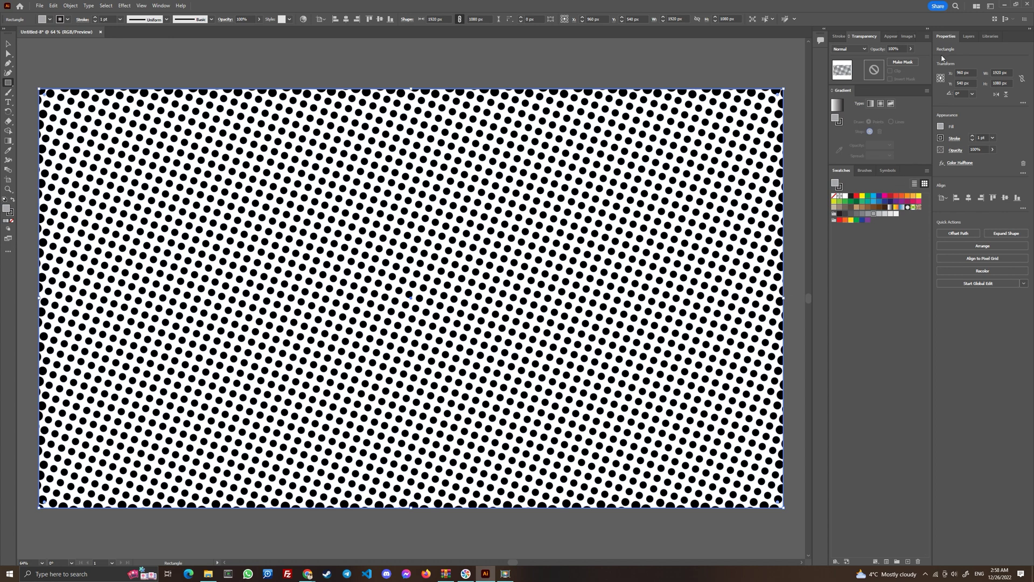
left_click(942, 139)
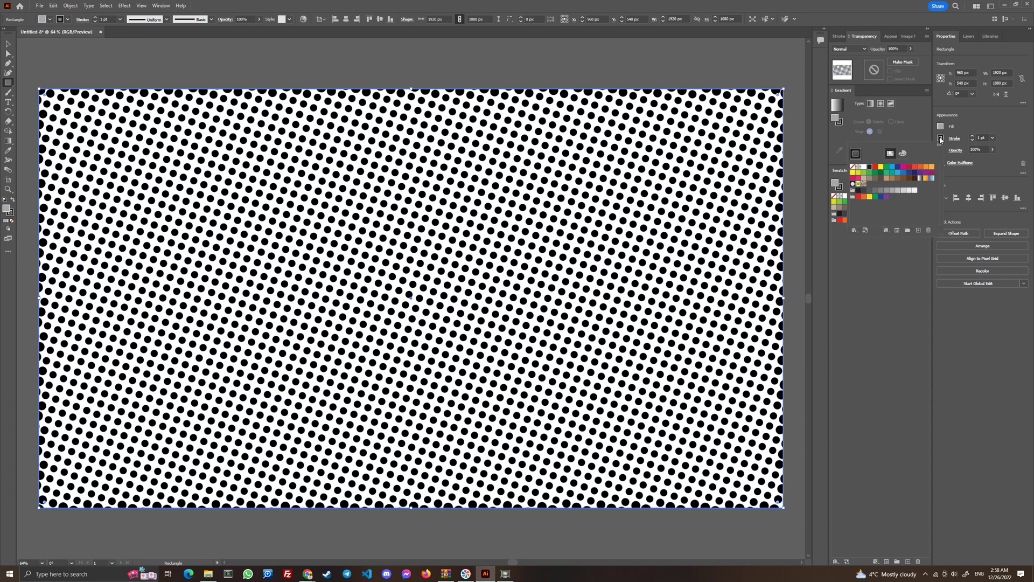
left_click(855, 168)
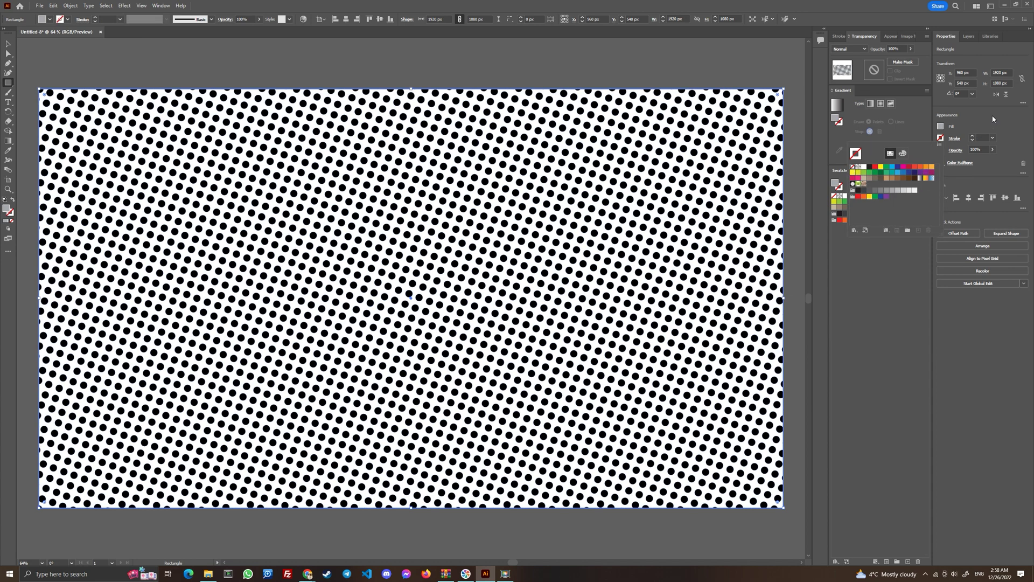
left_click(874, 128)
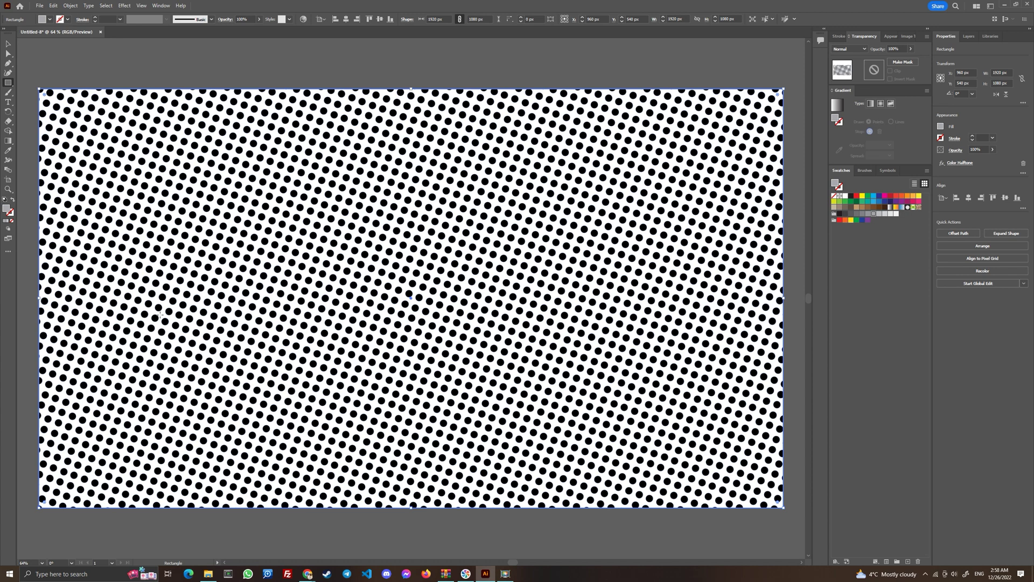
Step: Expand the halftone appearance, then Image Trace it with Make and Expand into vector dots
left_click(71, 5)
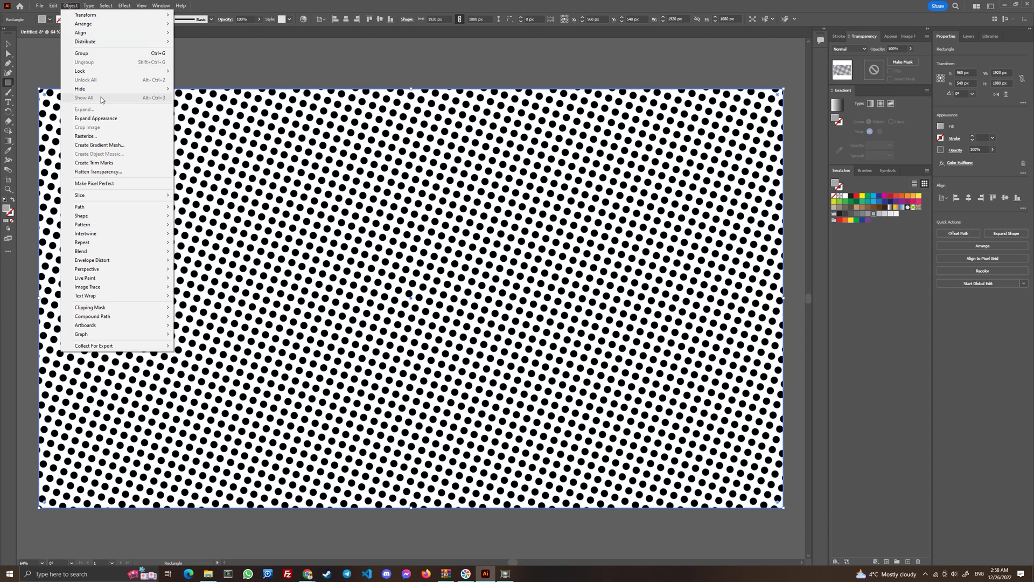
left_click(107, 118)
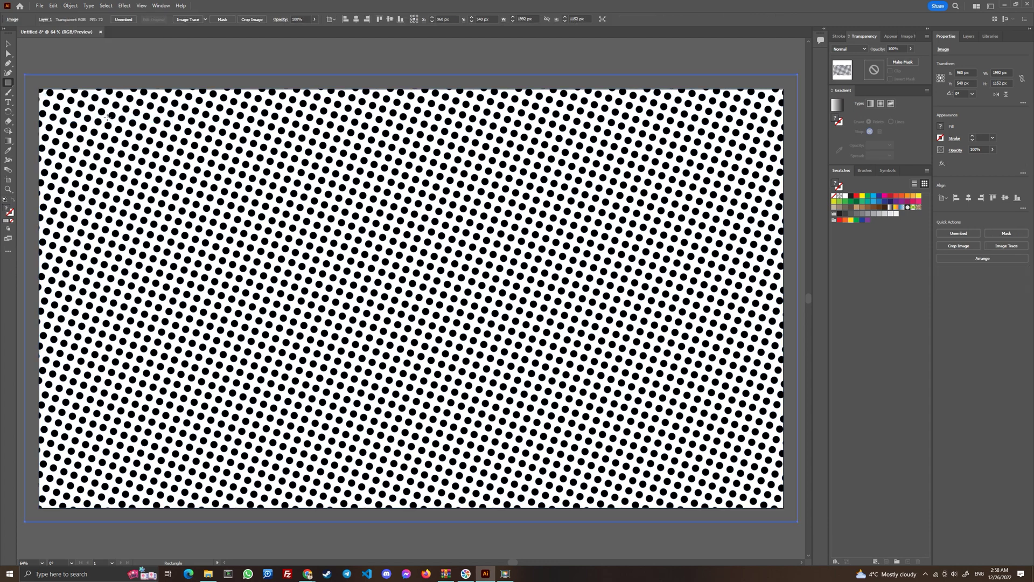
left_click(70, 5)
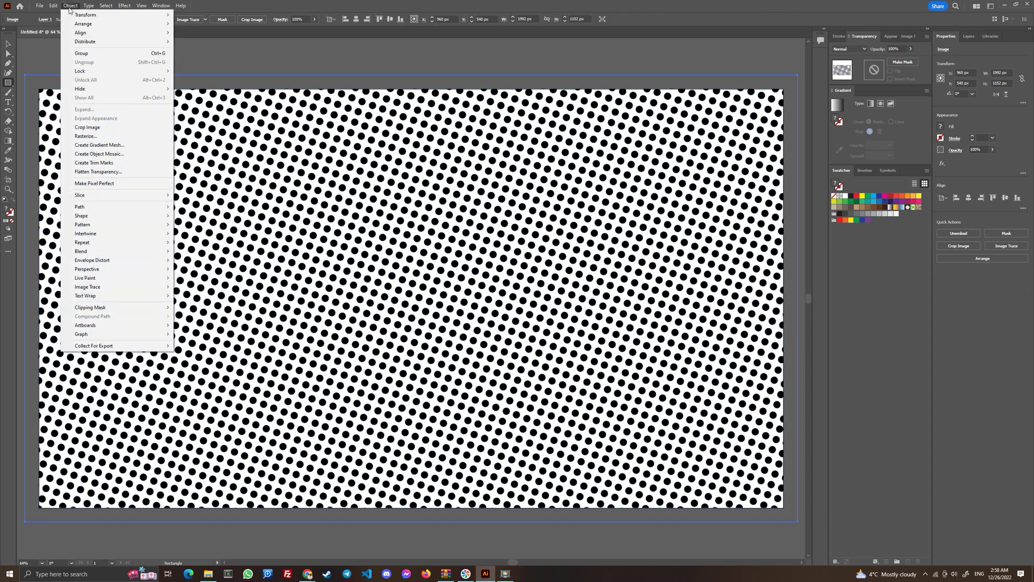
mouse_move(107, 291)
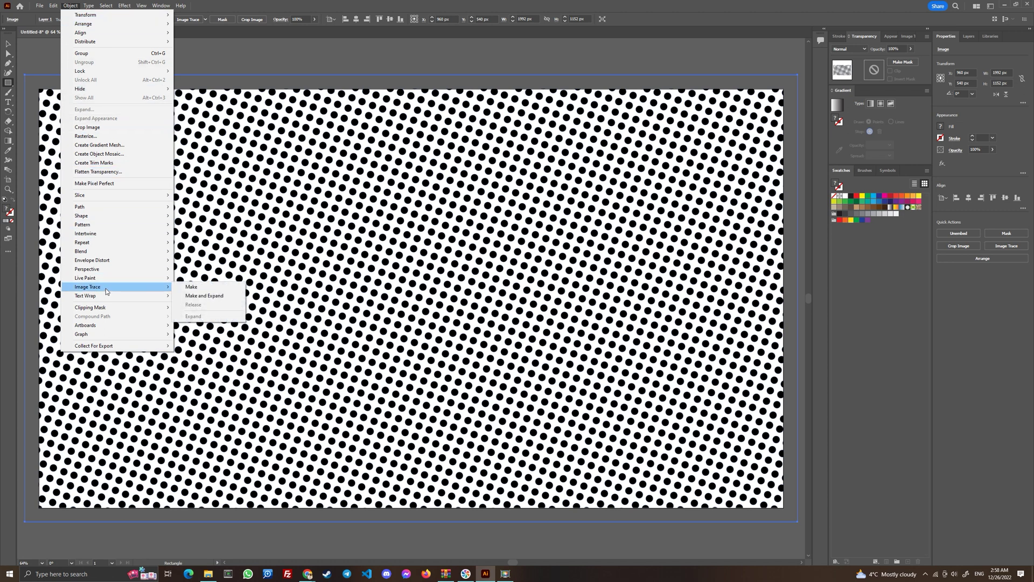
left_click(221, 296)
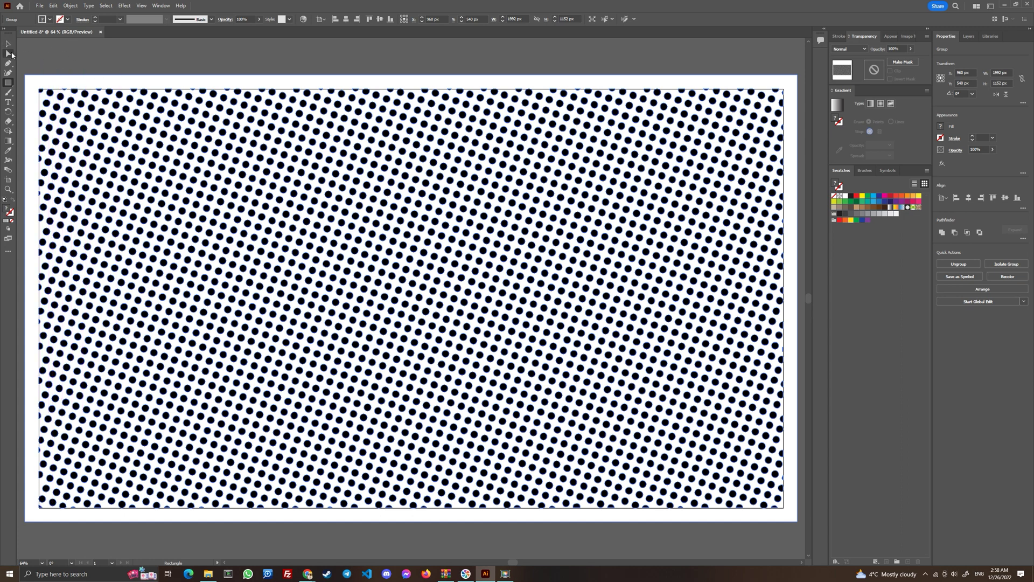
Step: Select the traced parts with Direct Selection, keeping only the black dot compound path
left_click(9, 54)
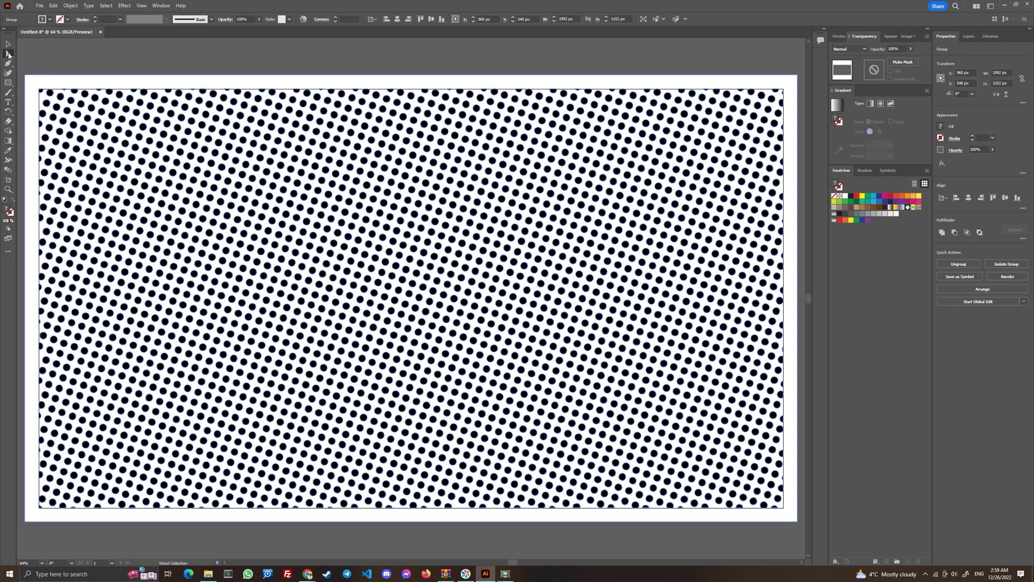
left_click(92, 54)
key("ctrl+a")
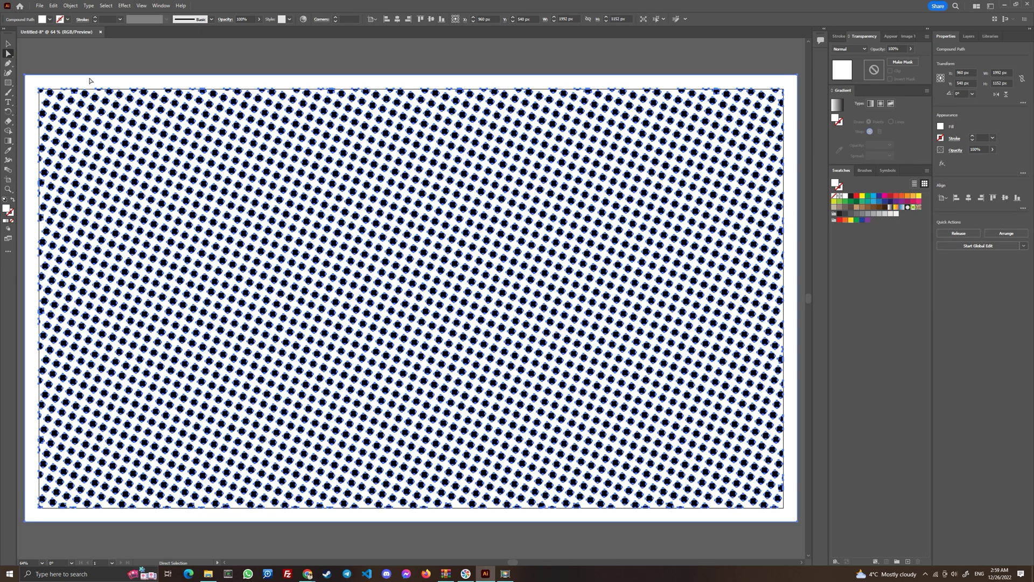
left_click(90, 80)
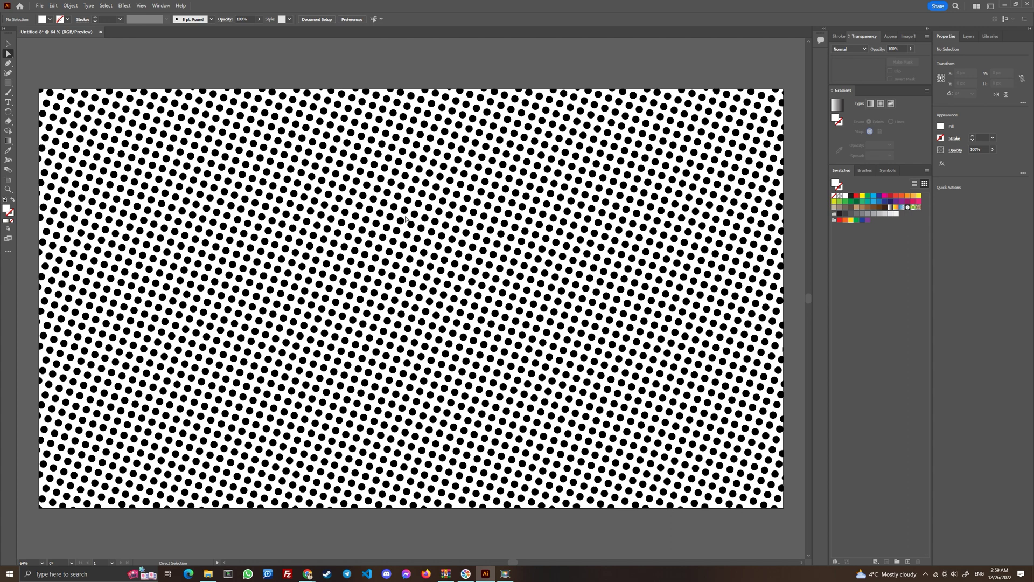
left_click(39, 6)
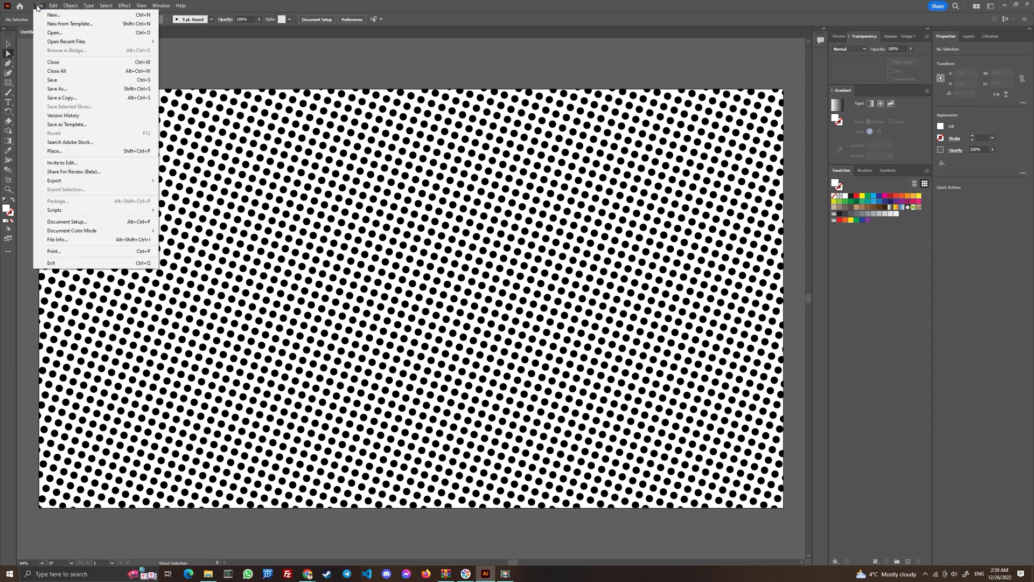
Step: Try running the randomus script and dismiss the alert asking for a selection
mouse_move(100, 217)
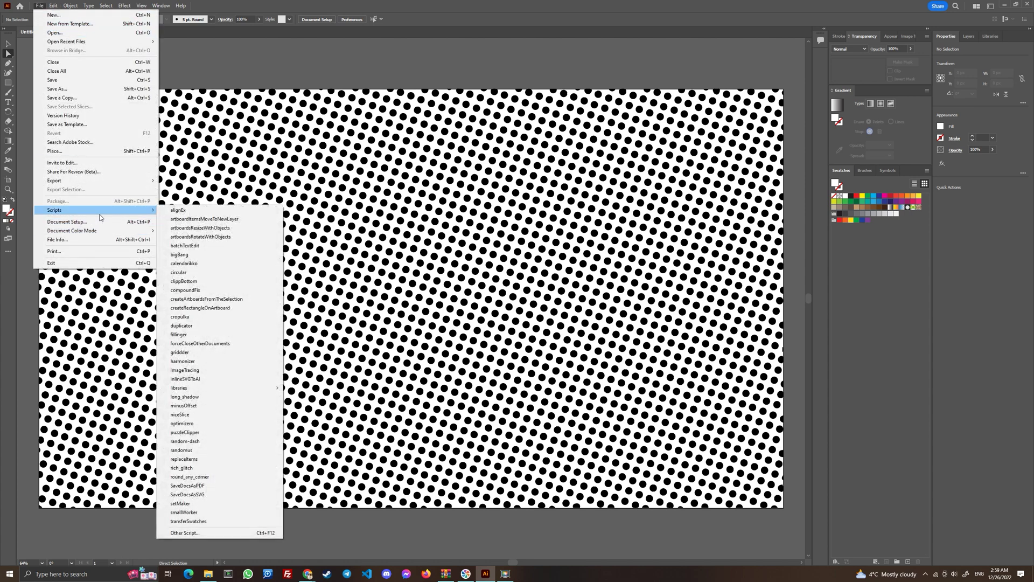
left_click(218, 452)
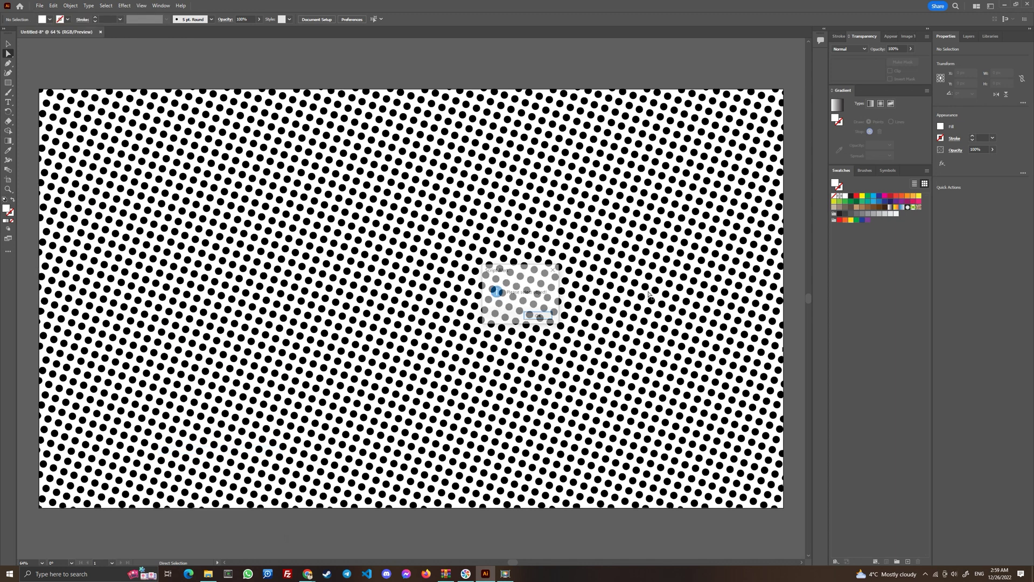
left_click(533, 316)
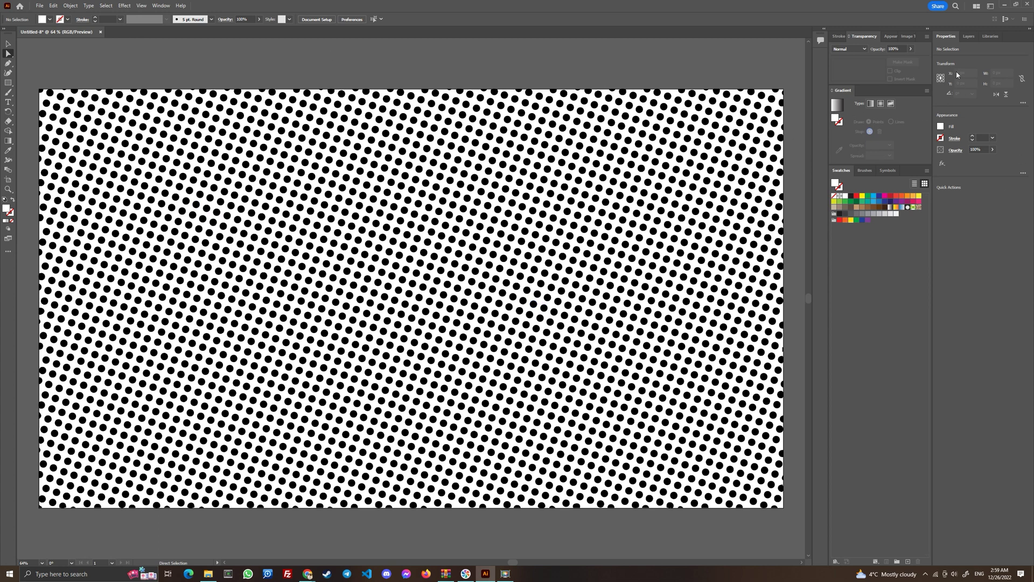
Step: Show the Layers panel with Layer 1 and select all the dot artwork
left_click(968, 37)
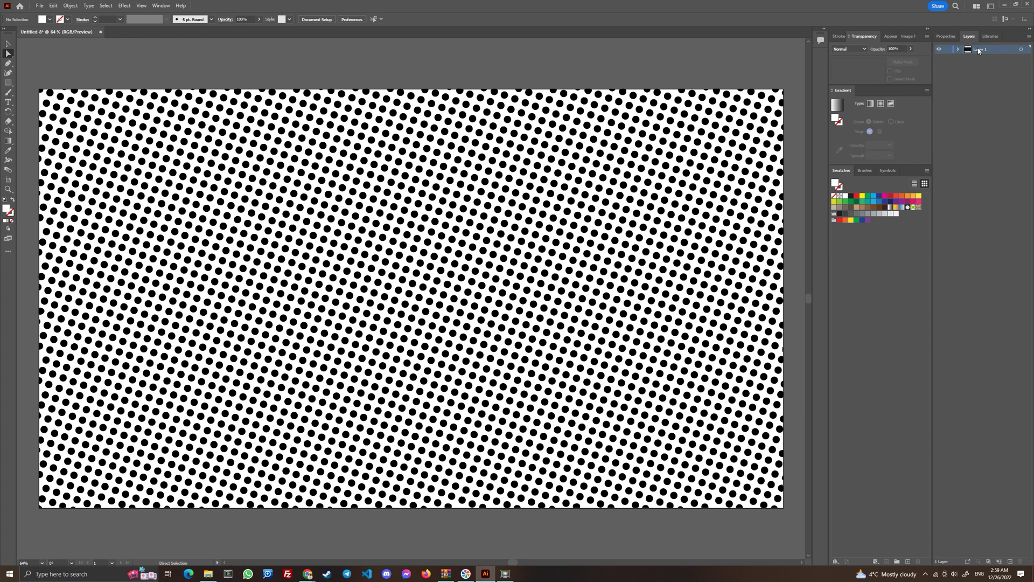
left_click(162, 6)
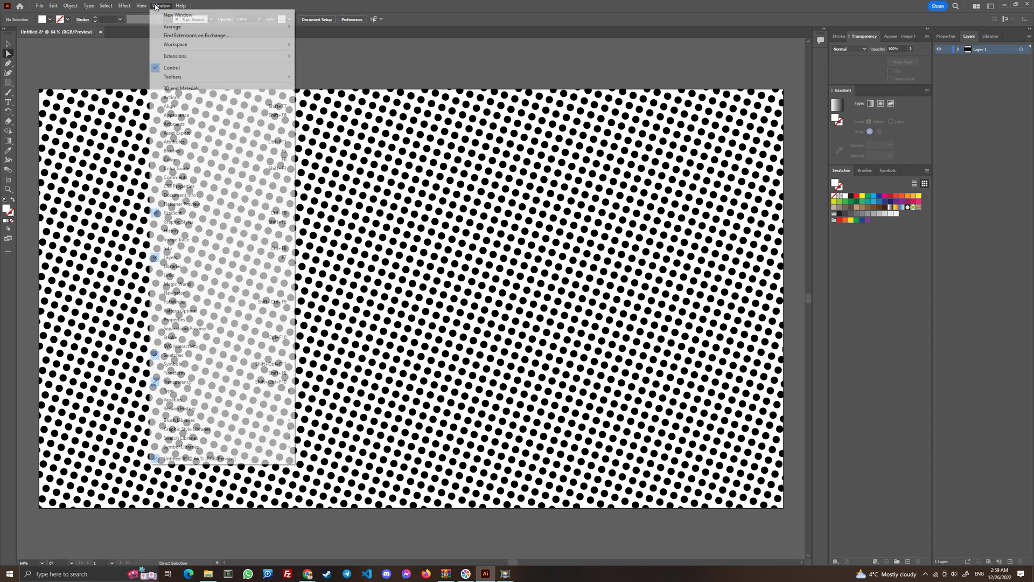
left_click(161, 5)
left_click(161, 6)
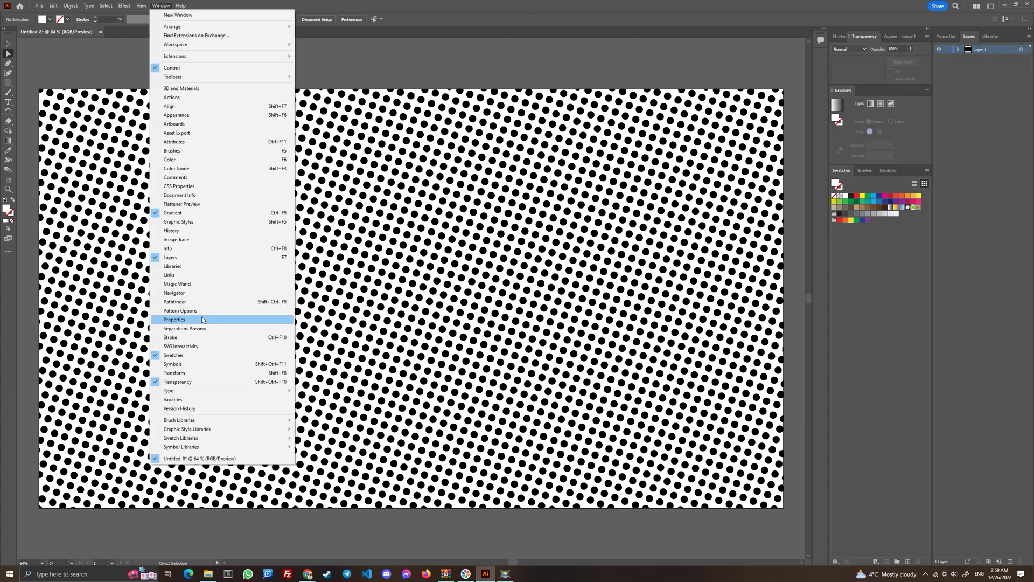
key("Escape")
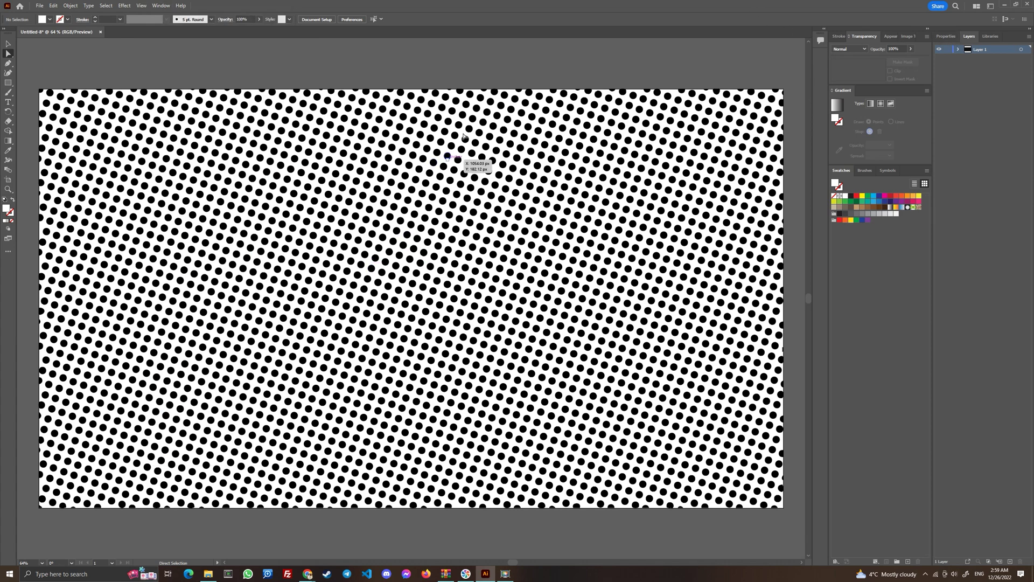
key("ctrl+a")
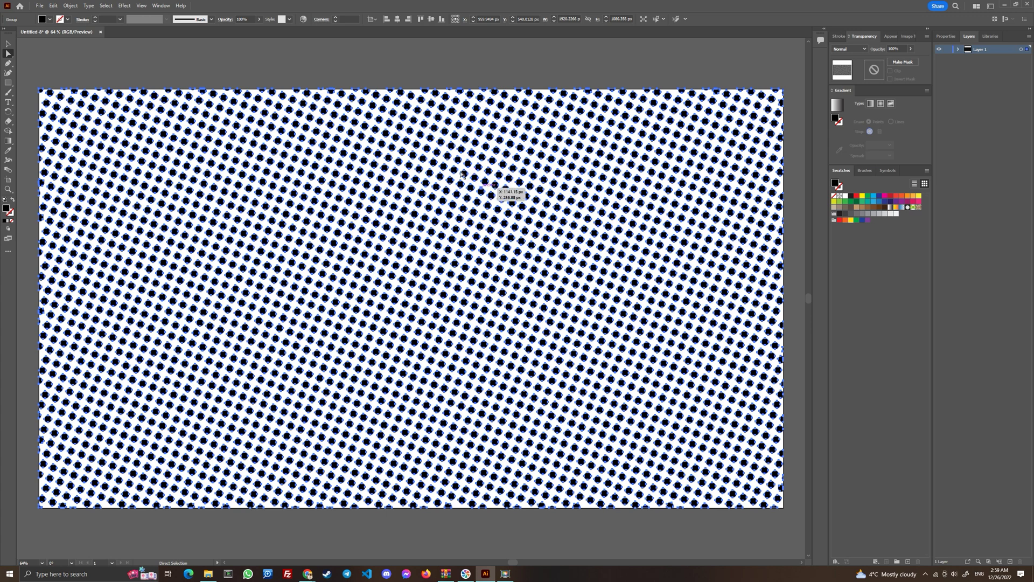
Step: Run the randomus script to give each dot a random opacity between 20 and 100%
left_click(39, 6)
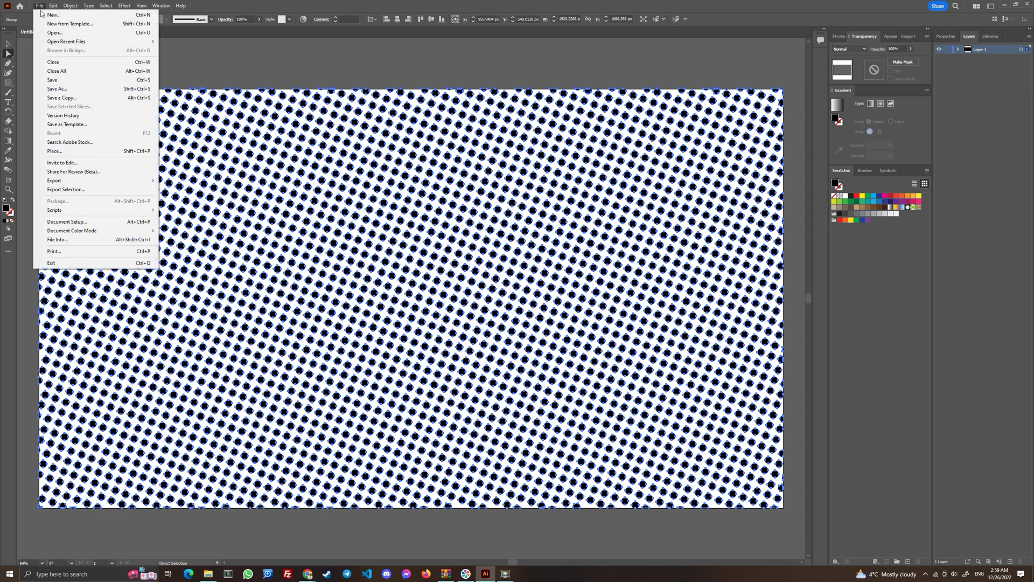
mouse_move(75, 211)
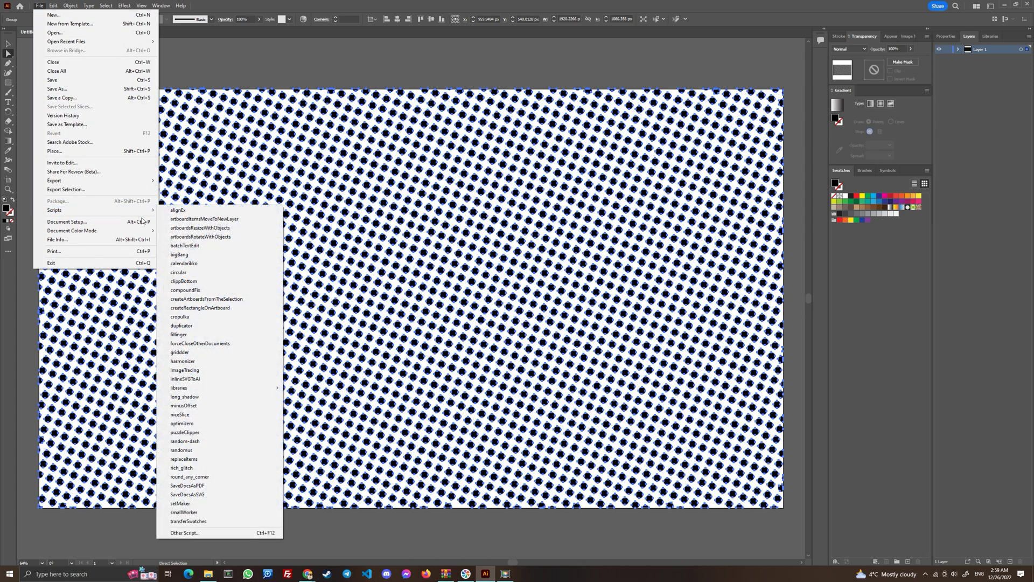
left_click(193, 450)
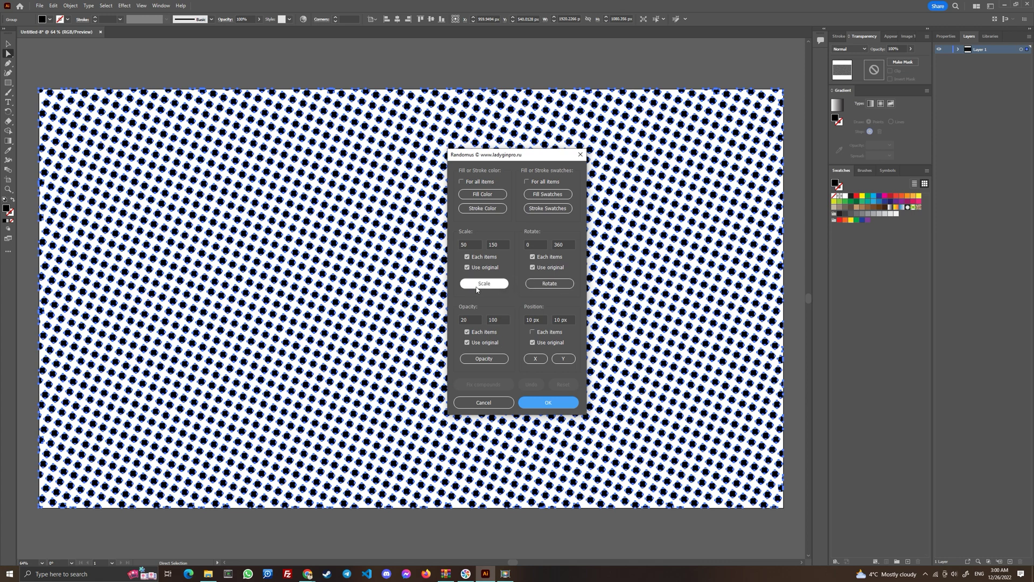
left_click(474, 362)
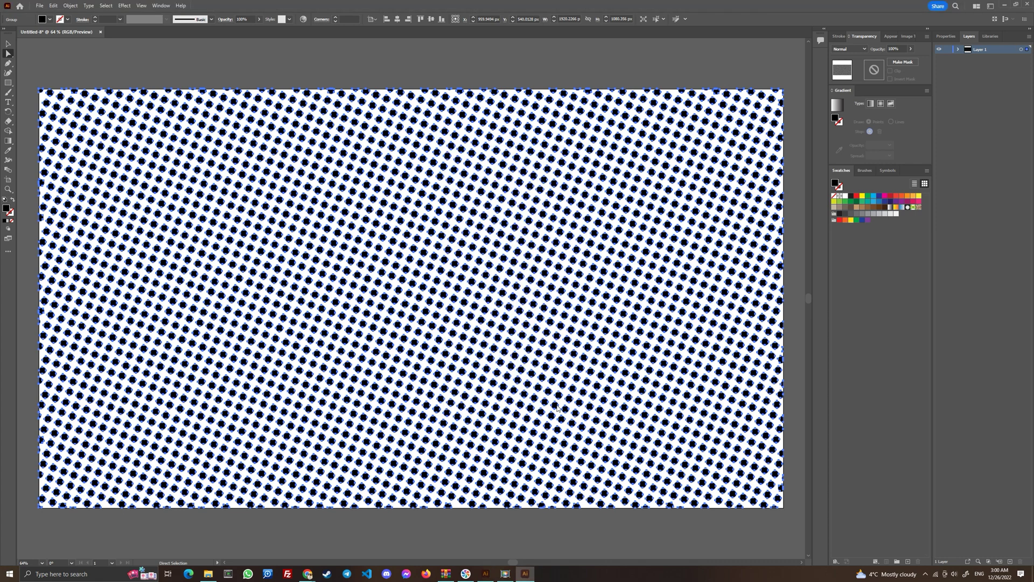
left_click(556, 404)
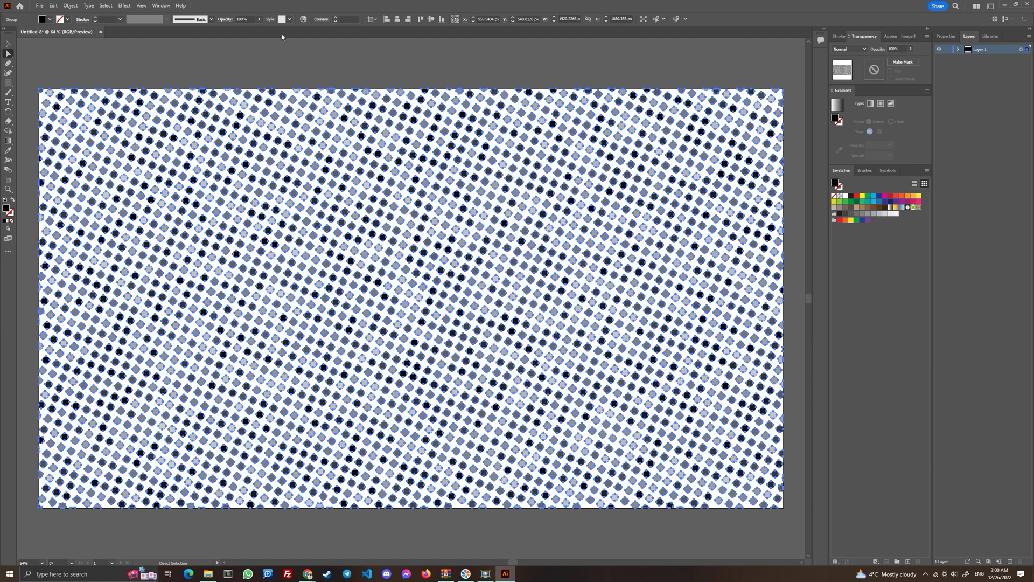
Step: Deselect the dot artwork, zoom the view to 50%, and expand Layer 1
left_click(8, 44)
left_click(177, 56)
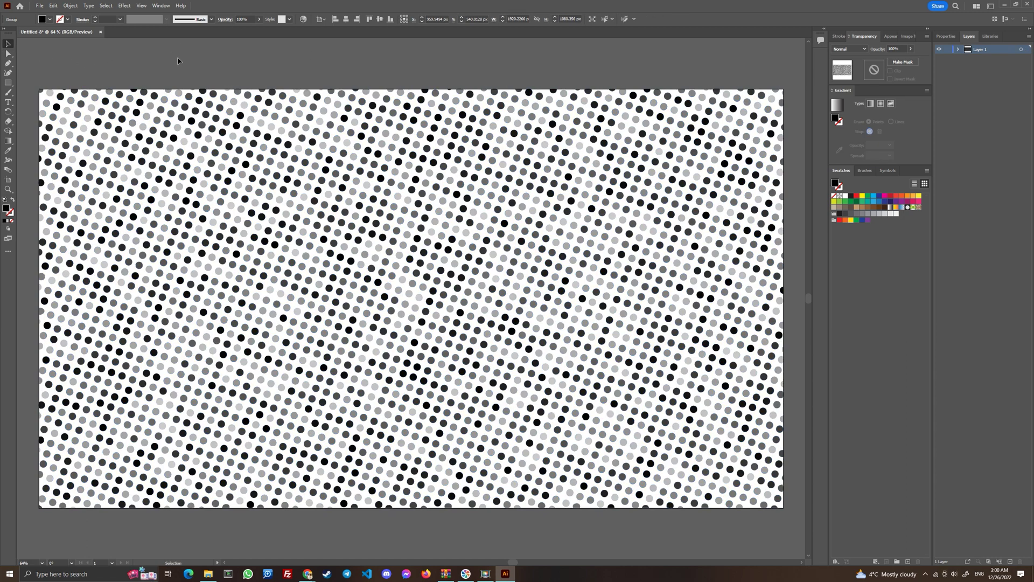
key("ctrl+minus")
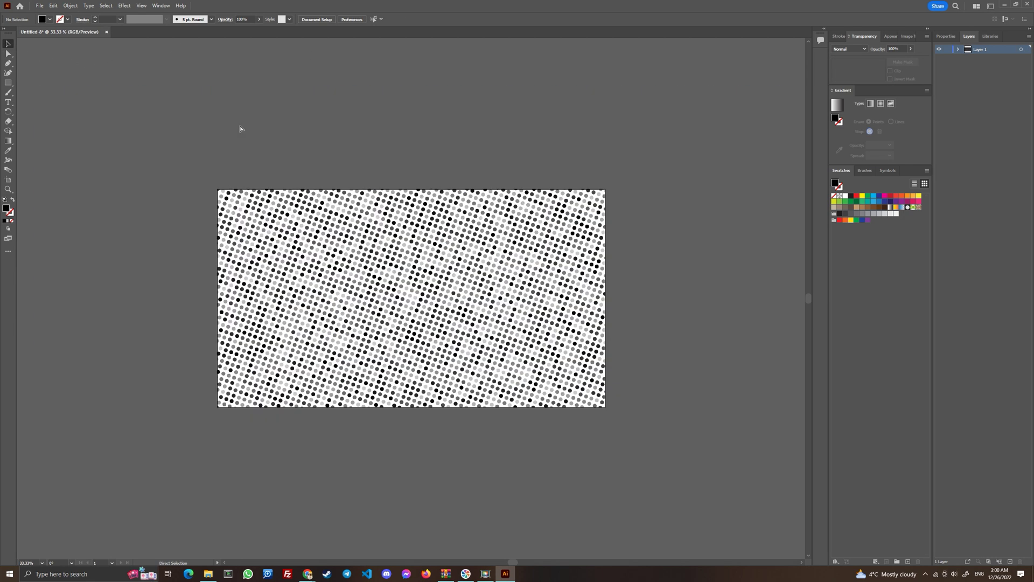
key("ctrl+minus")
key("ctrl+plus")
key("ctrl+plus")
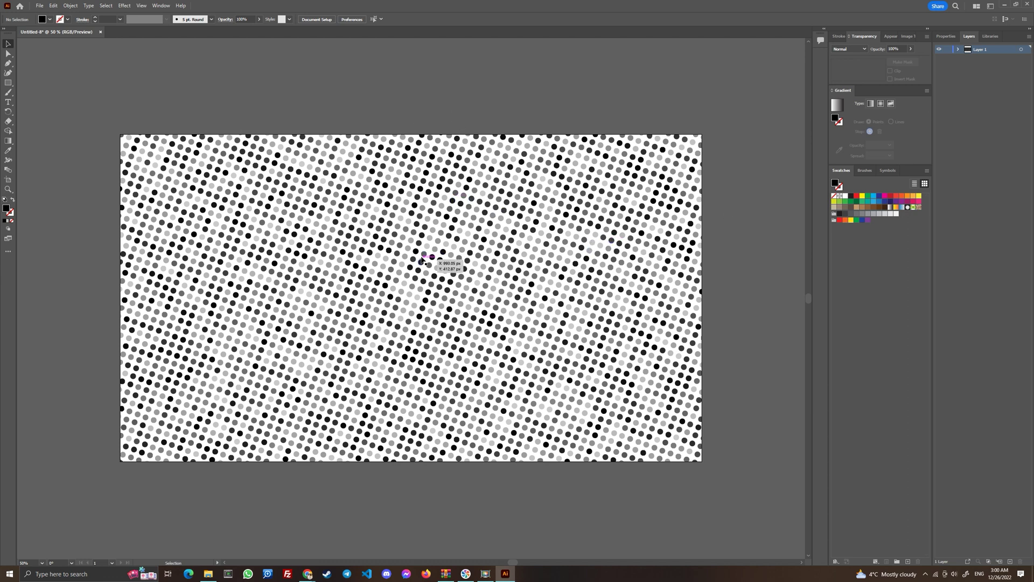
left_click(957, 52)
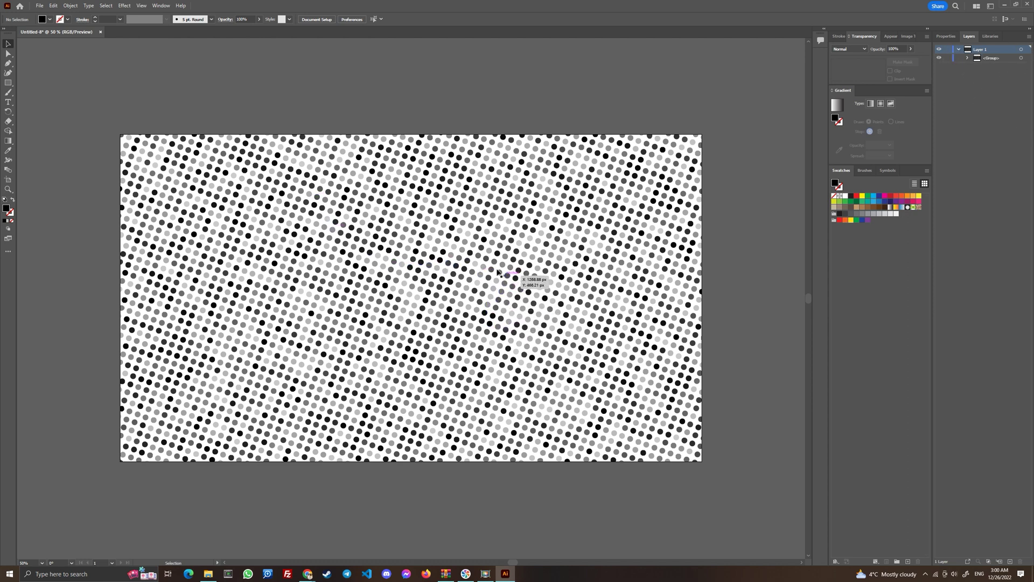
Step: Draw an artboard-sized light blue rectangle and move it below the dot group in Layers
left_click(8, 83)
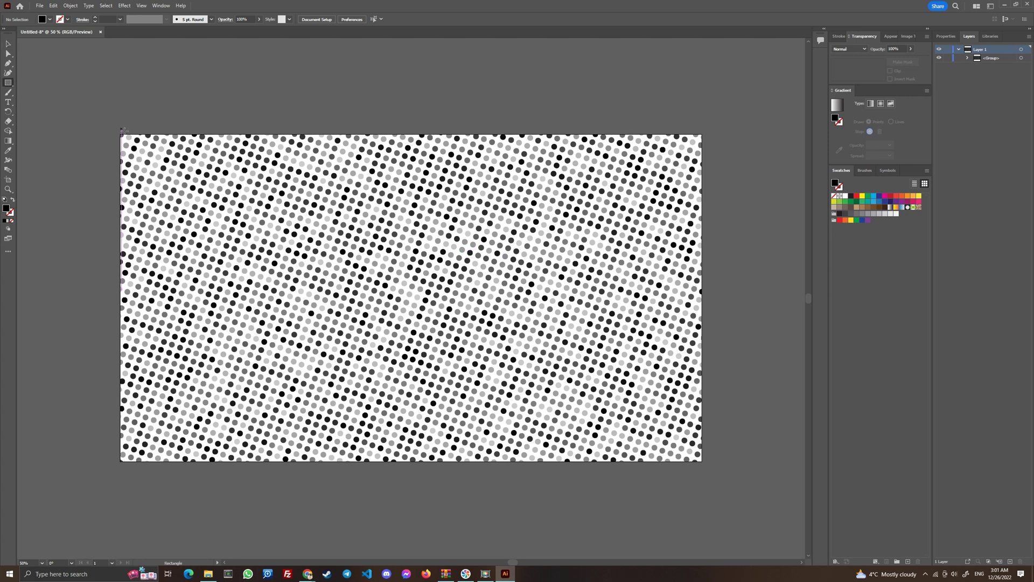
left_click_drag(120, 133, 703, 462)
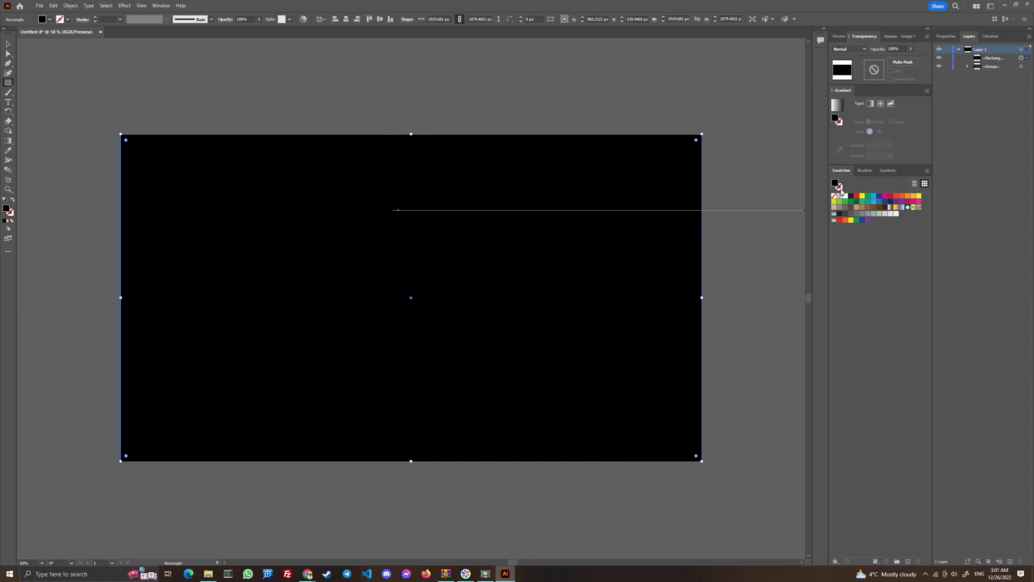
left_click(874, 201)
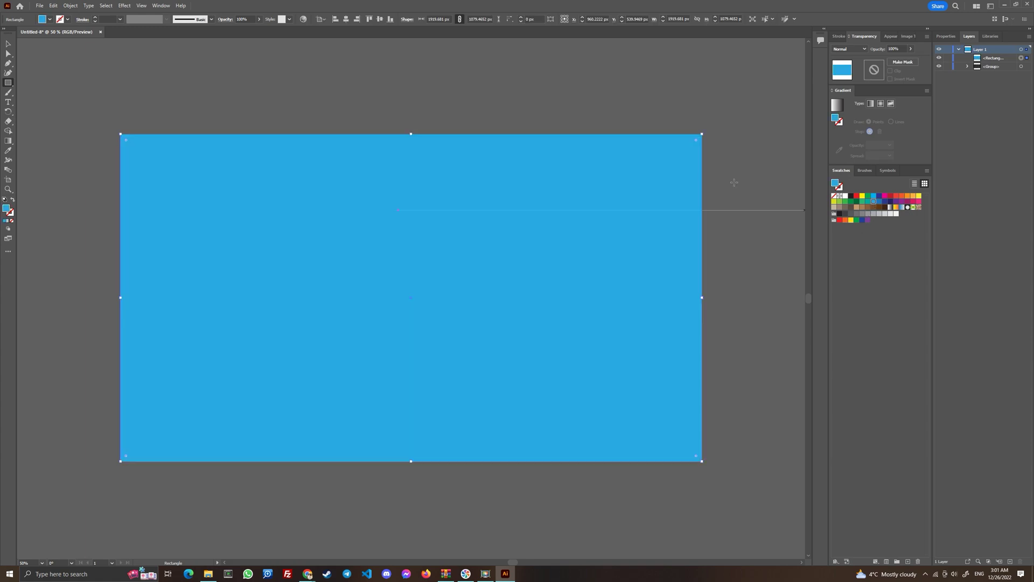
left_click(990, 60)
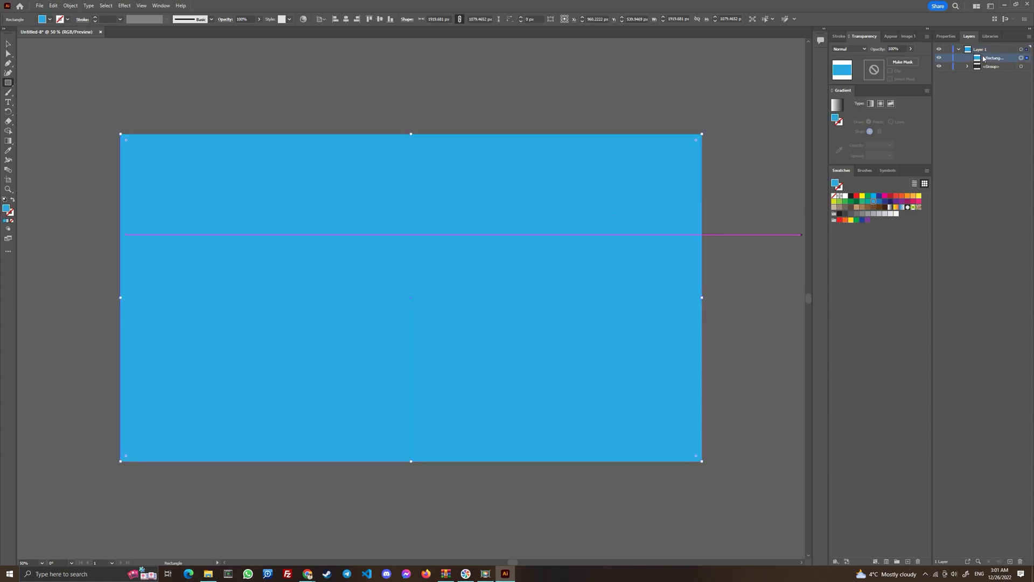
left_click_drag(980, 58, 980, 71)
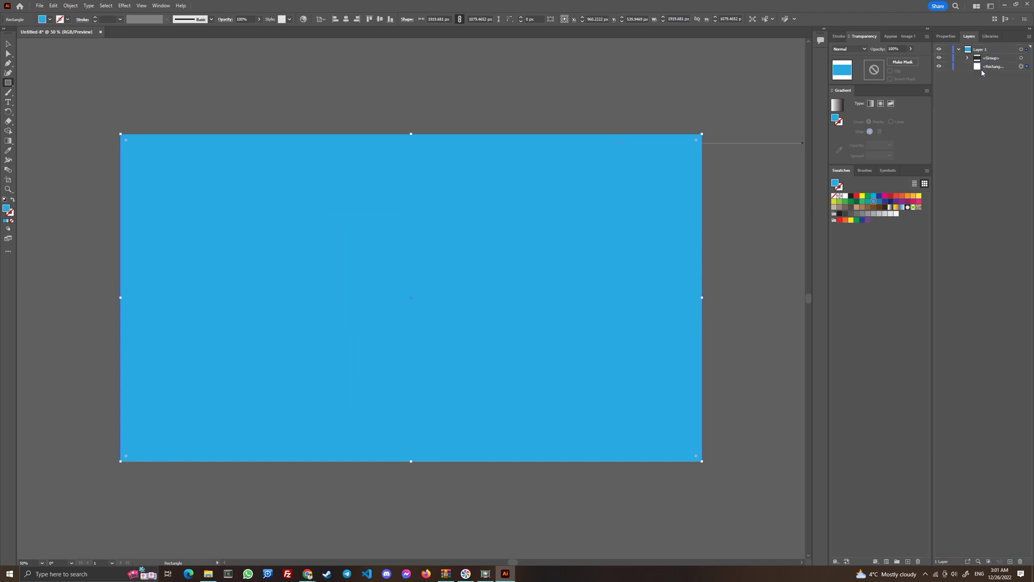
left_click(1026, 57)
Step: Set the dot group's fill to white, then deselect to view the result
left_click(944, 36)
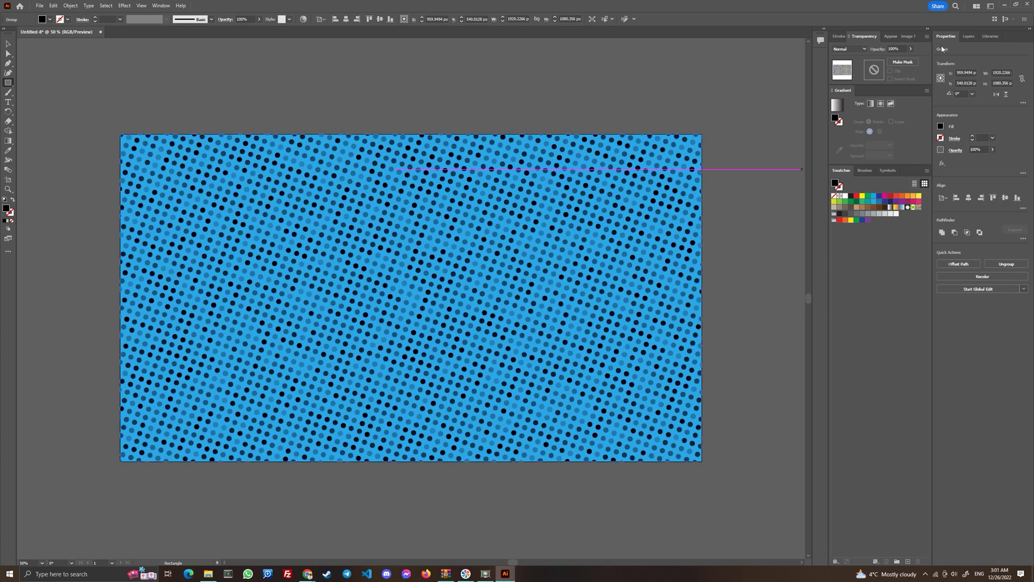
left_click(941, 126)
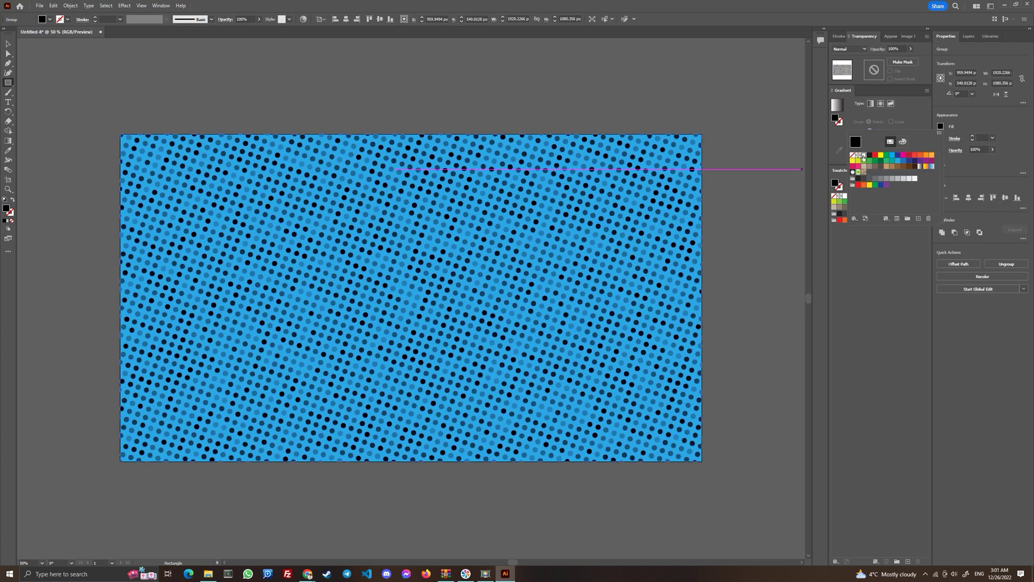
left_click(864, 156)
left_click(9, 44)
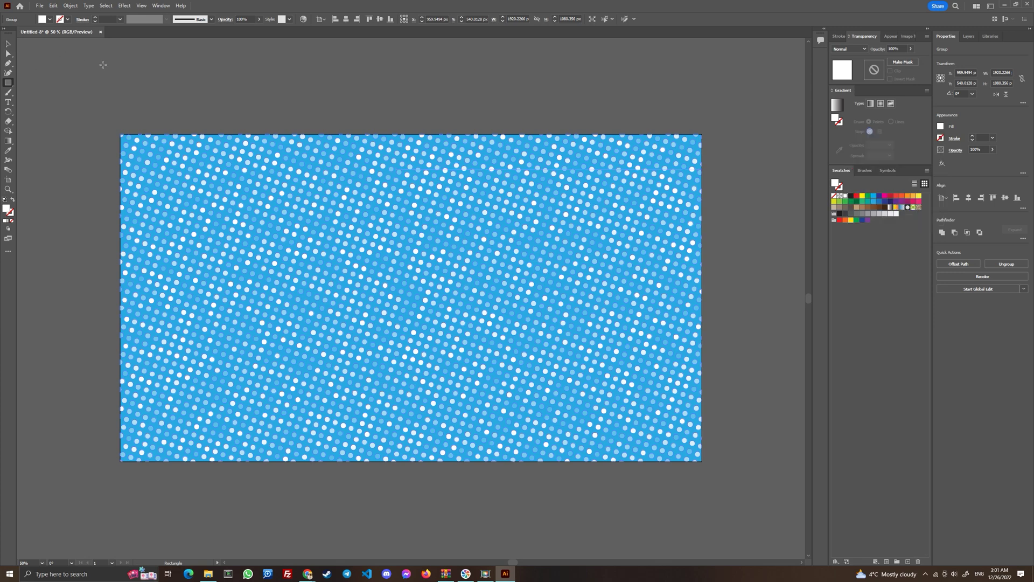
left_click(199, 66)
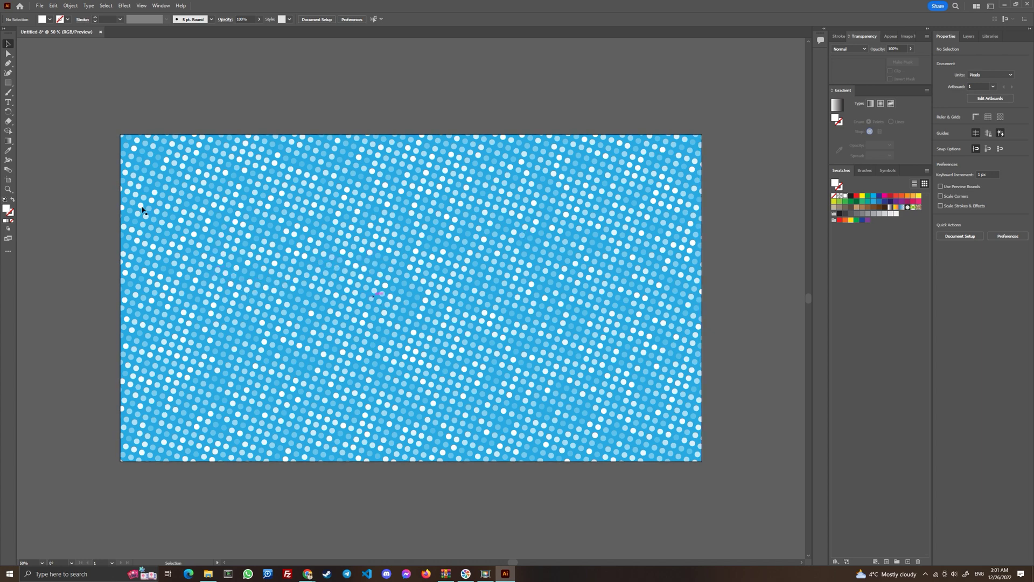
left_click(8, 83)
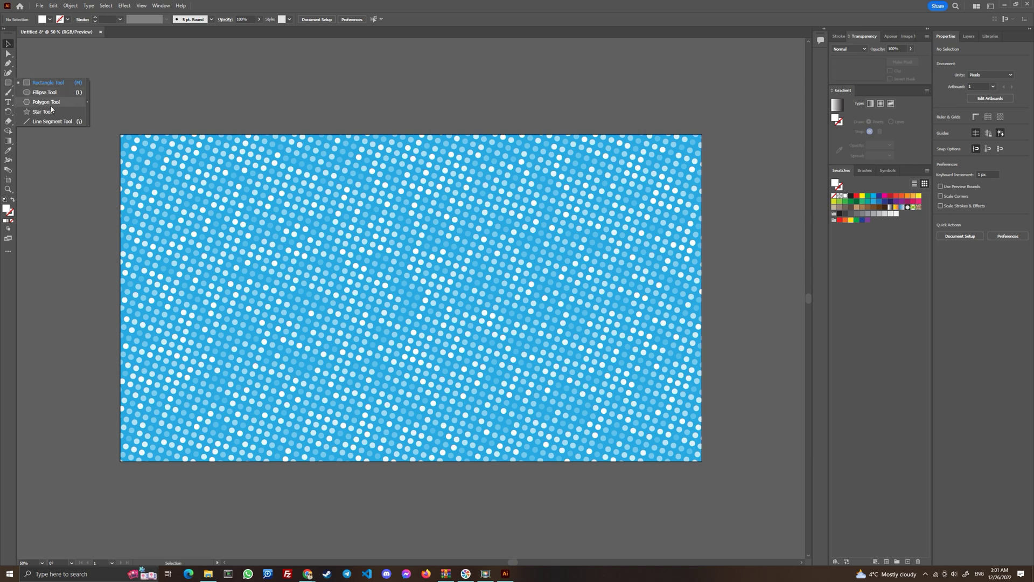
left_click(486, 10)
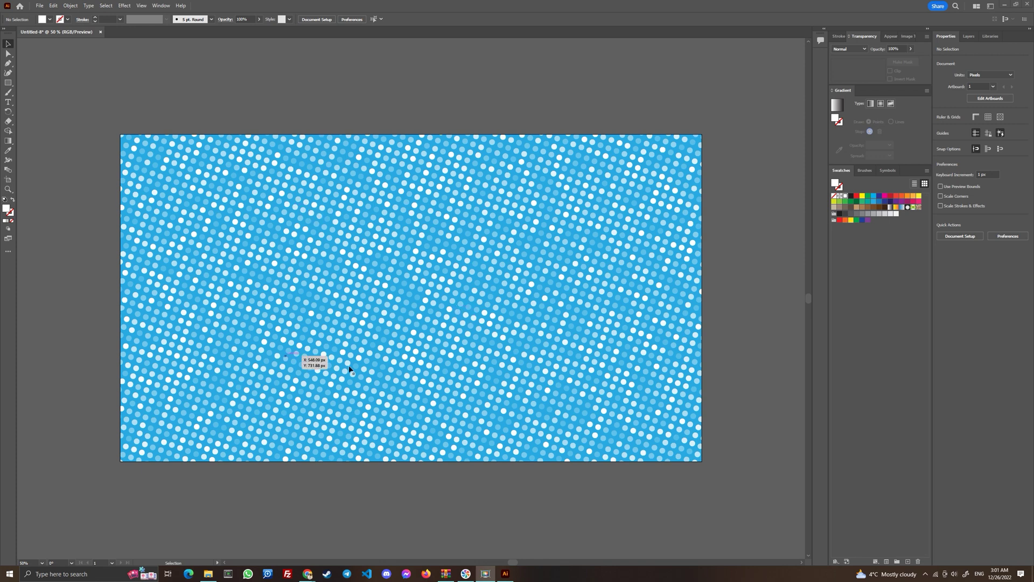